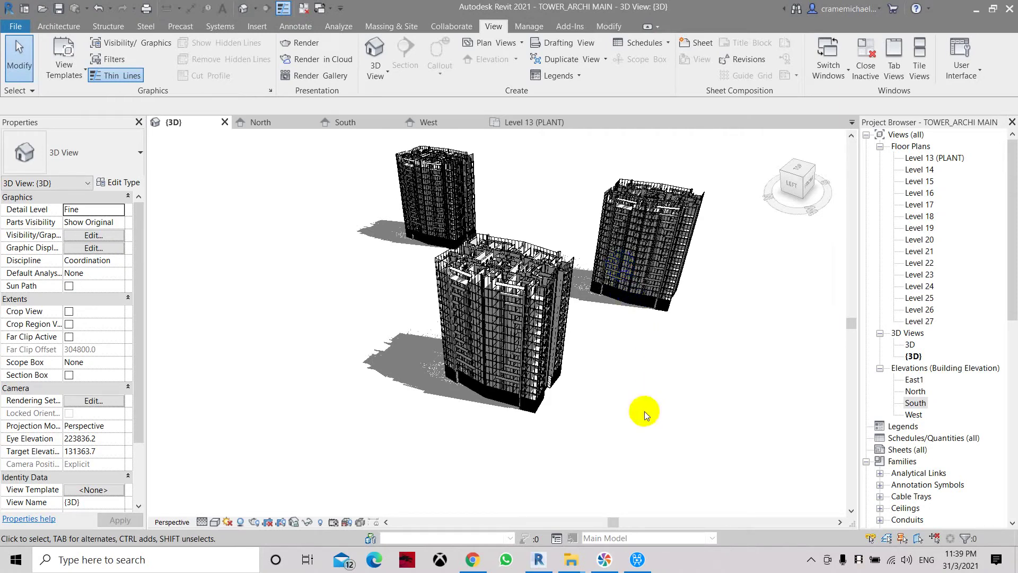
Set the visual style of the 3D view with the three towers to Shaded.
scroll(644, 413, "down", 2)
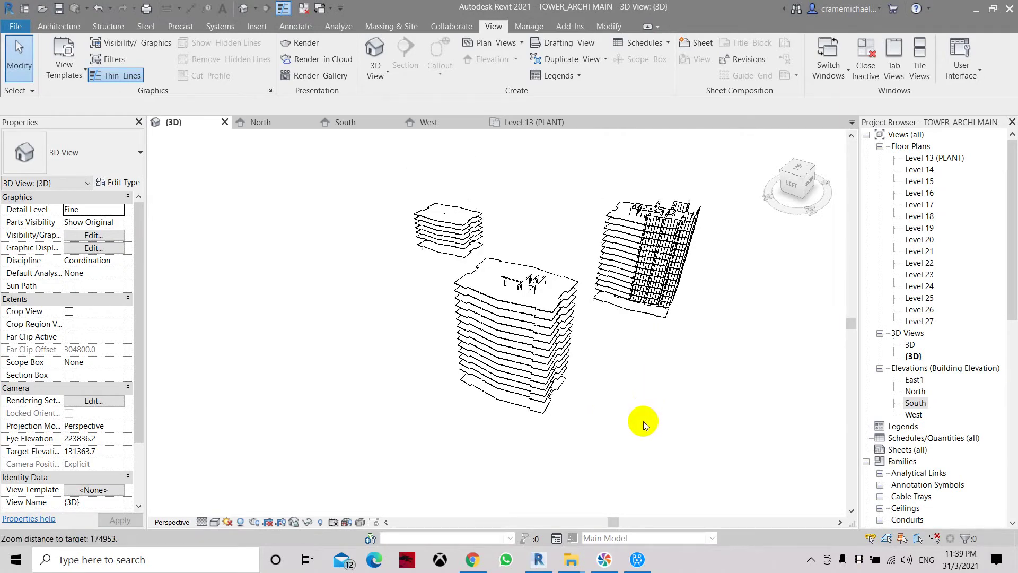
left_click(65, 30)
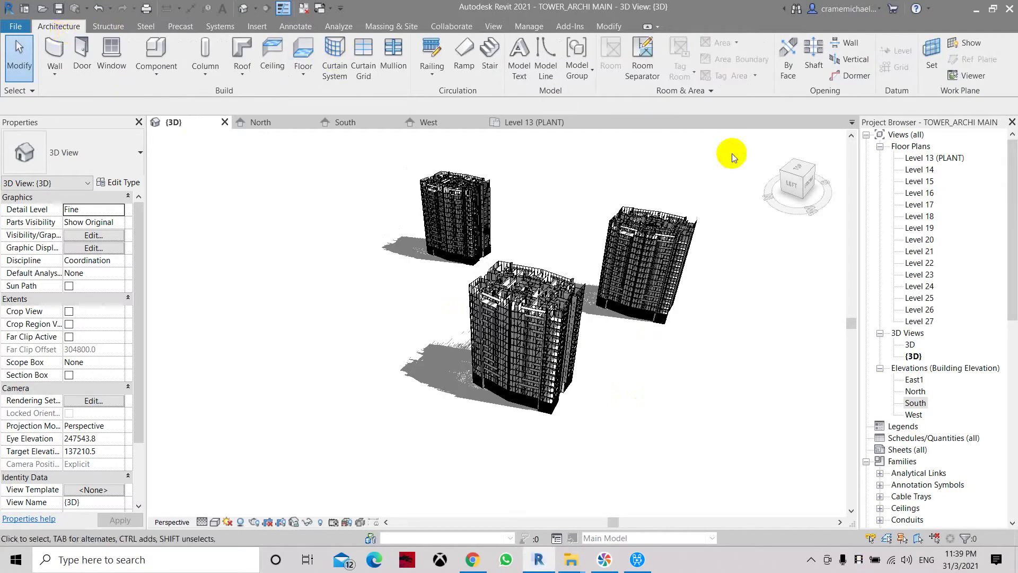
left_click(793, 177)
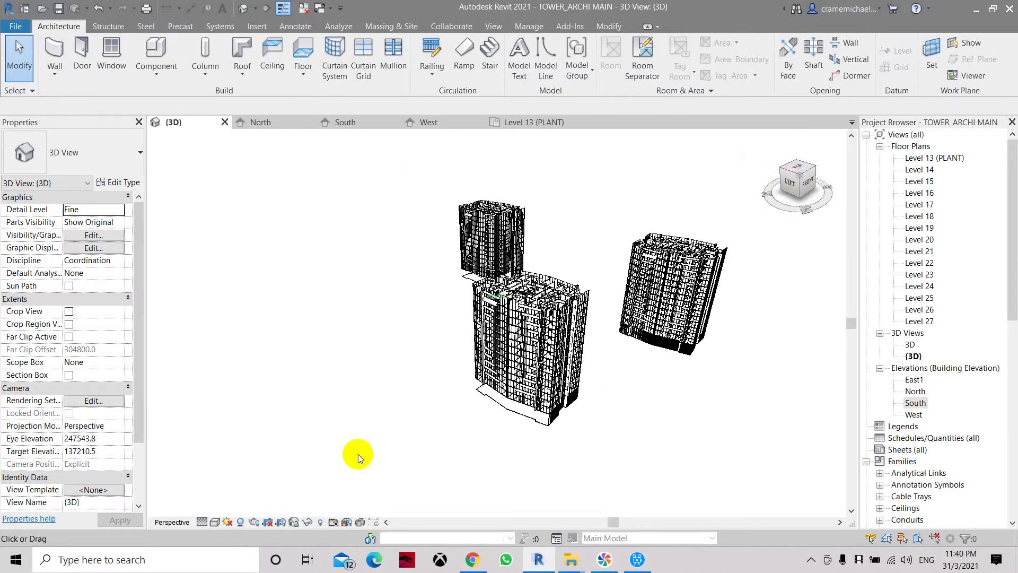
left_click(224, 522)
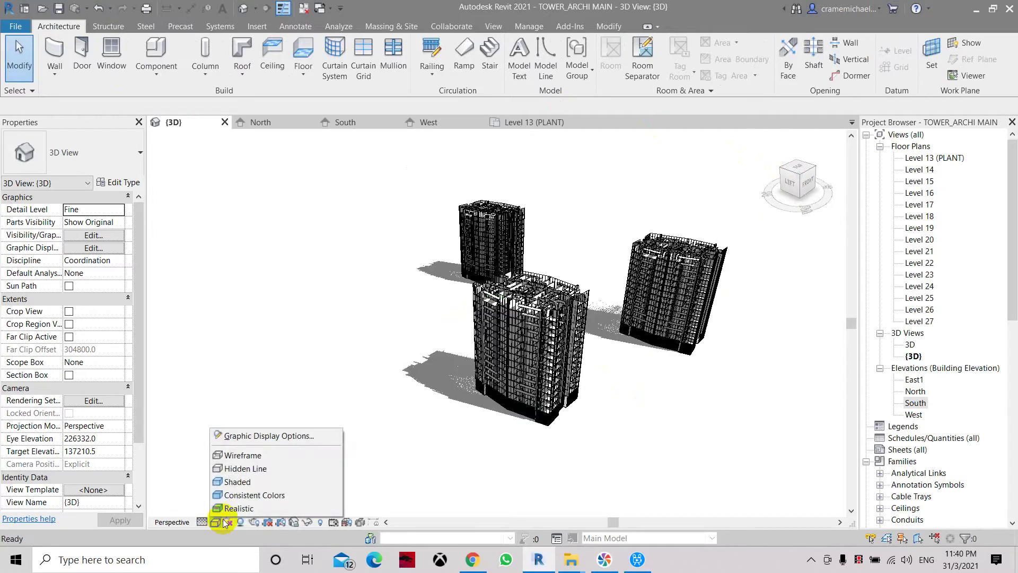
left_click(239, 481)
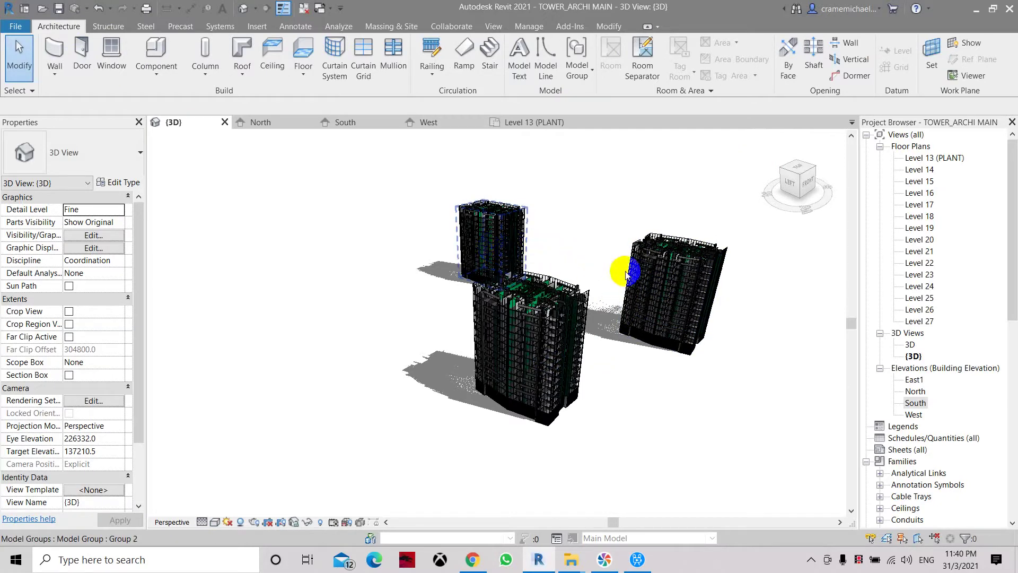
Inspect the right-hand tower's model group properties and clear the selection.
left_click(667, 290)
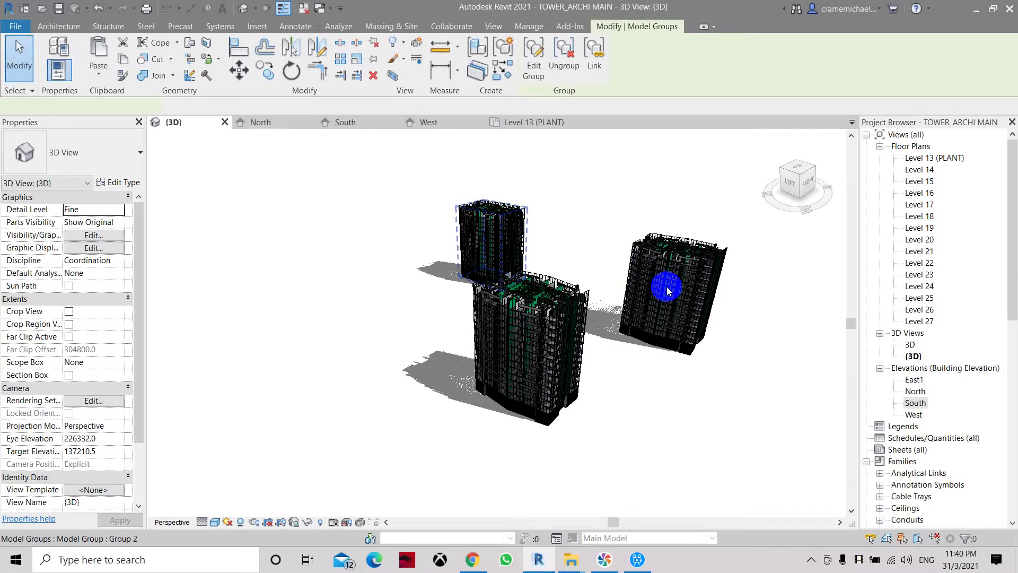
left_click(676, 300)
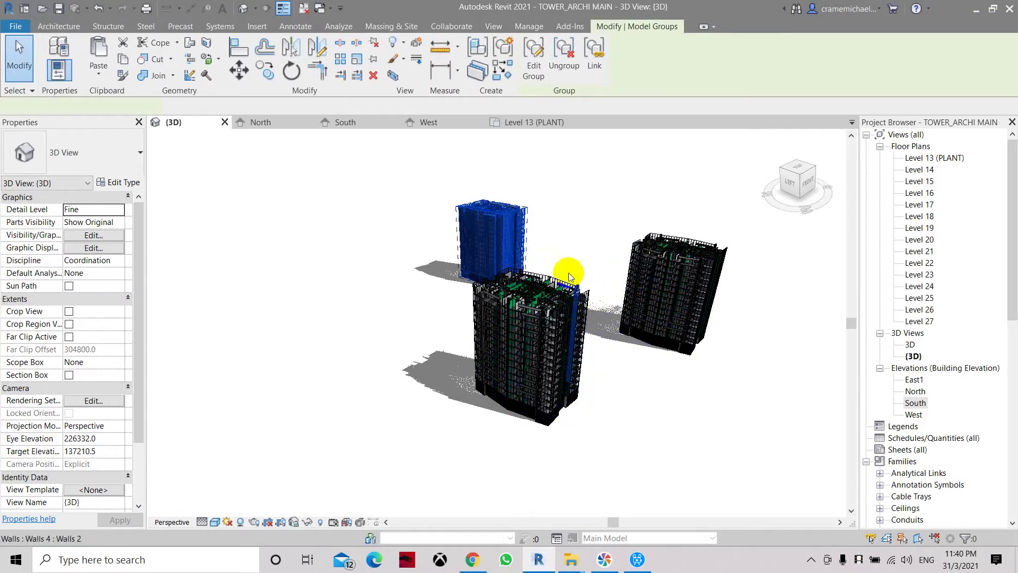
left_click(680, 329)
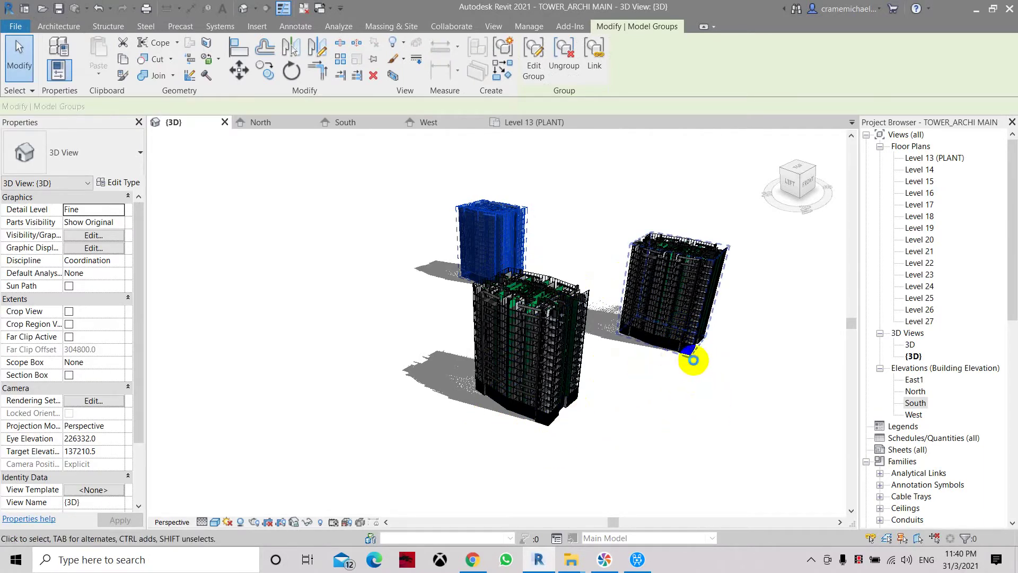
left_click(679, 371)
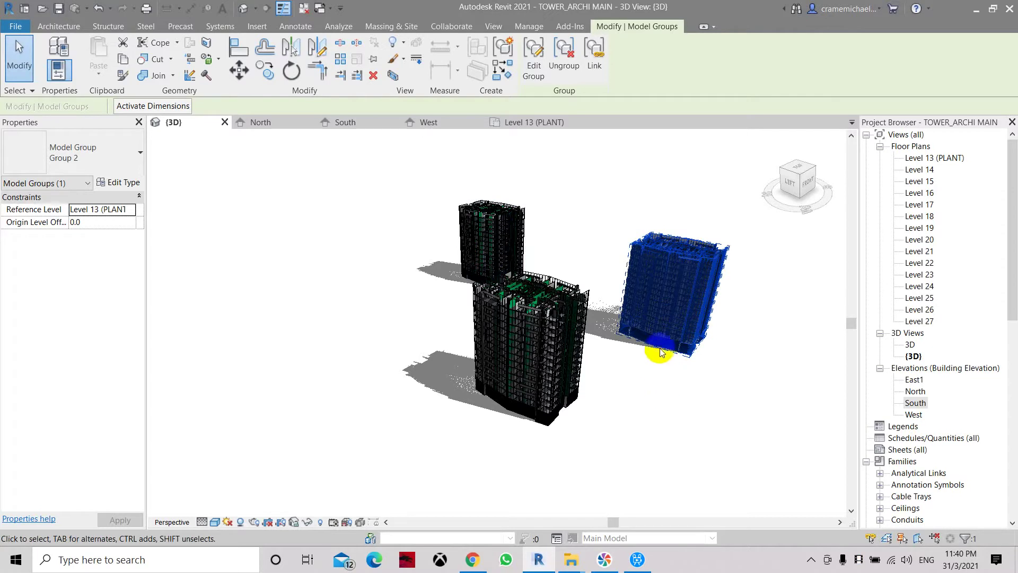
left_click(591, 206)
left_click(535, 218)
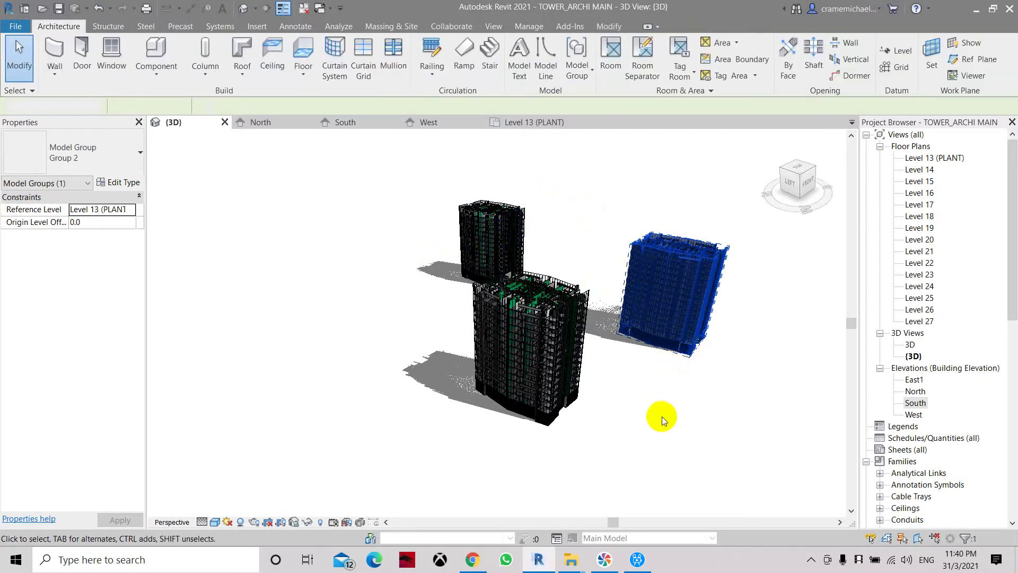
left_click(679, 420)
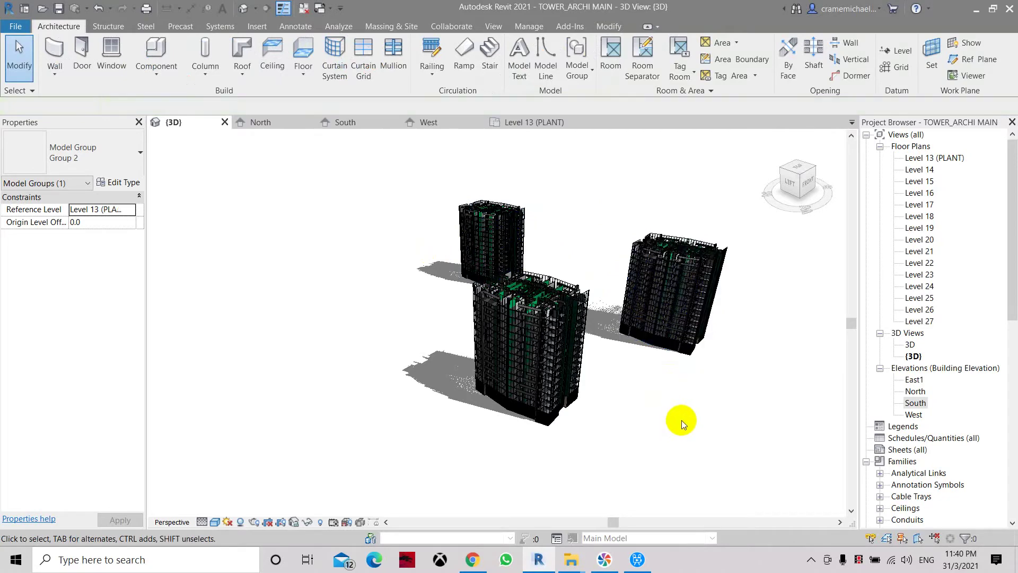
Convert the right-hand tower group to a Revit link, replacing it with a new project file.
left_click(695, 327)
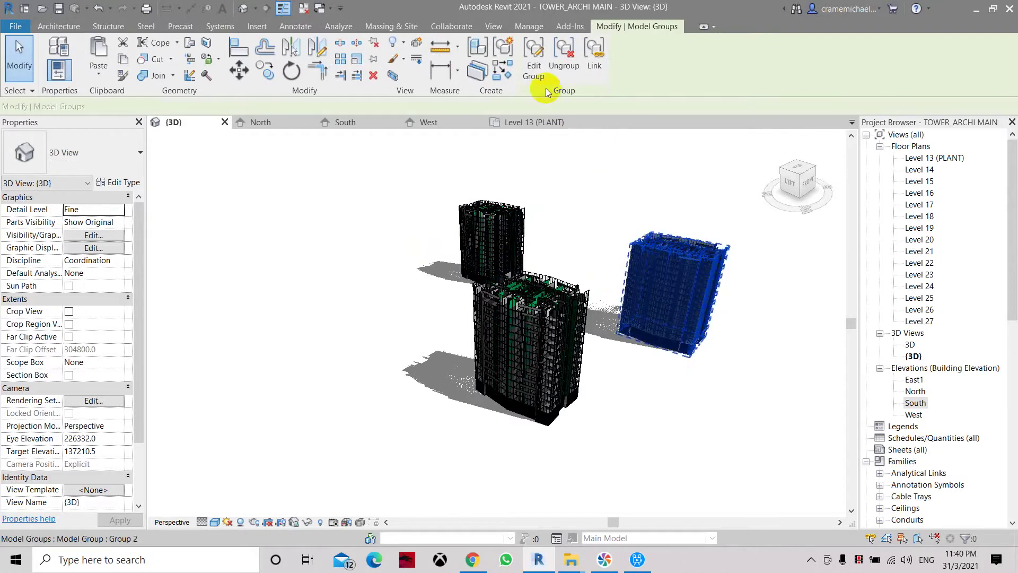
left_click(602, 61)
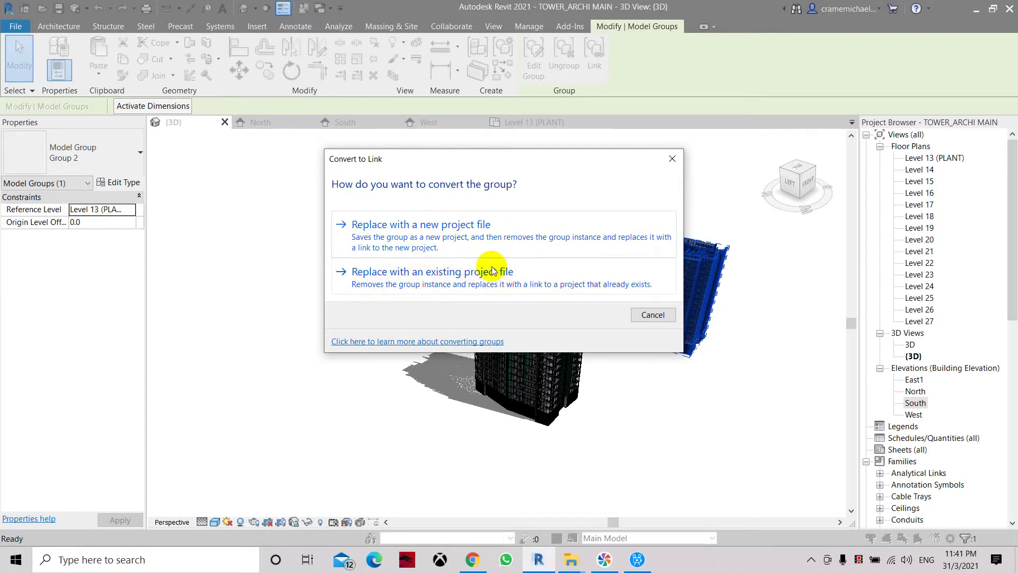
left_click(423, 234)
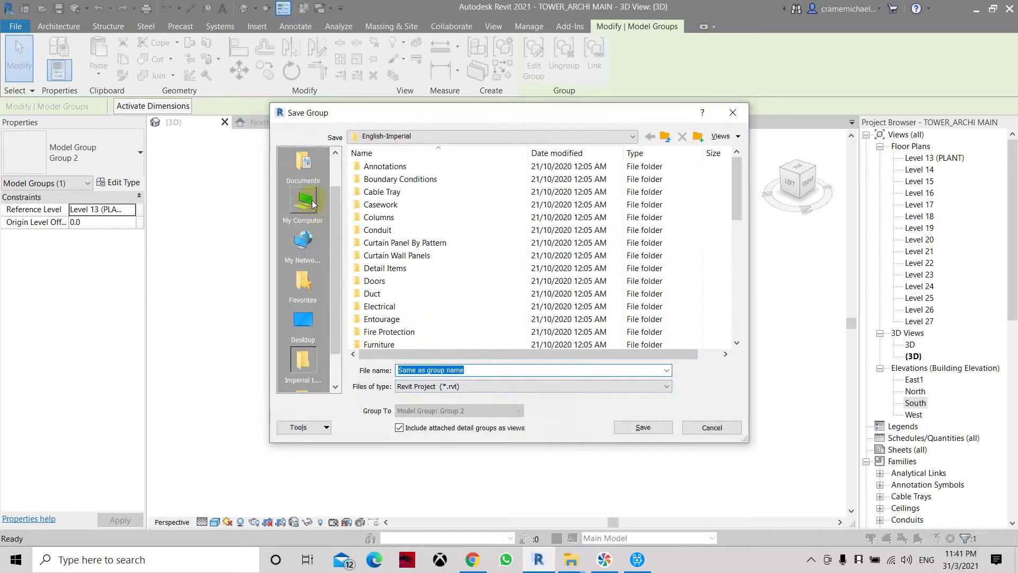
Save the group as a Revit project named "Same as group name1" in the desktop's Revit Files folder.
left_click(304, 321)
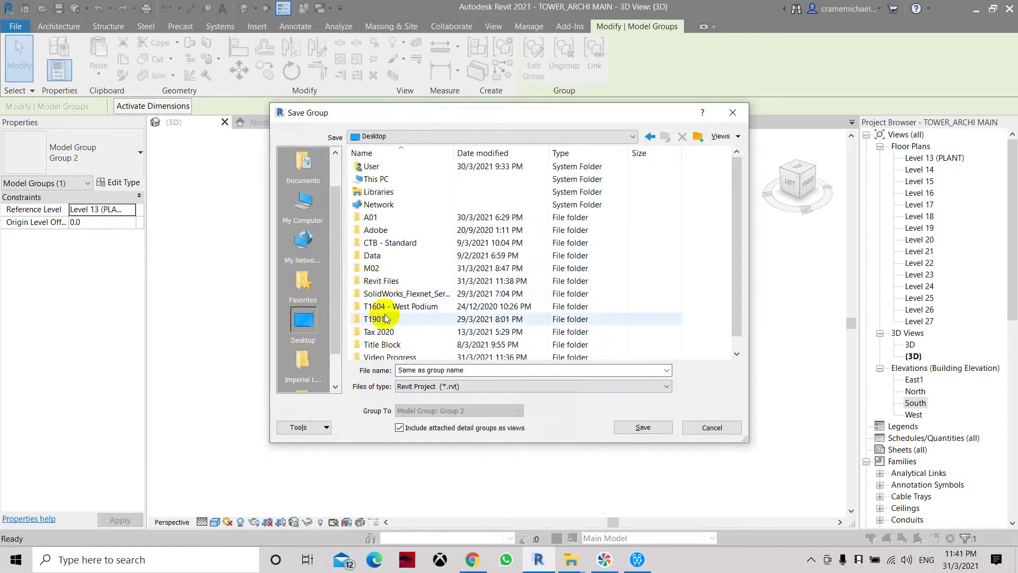
scroll(390, 332, "down", 1)
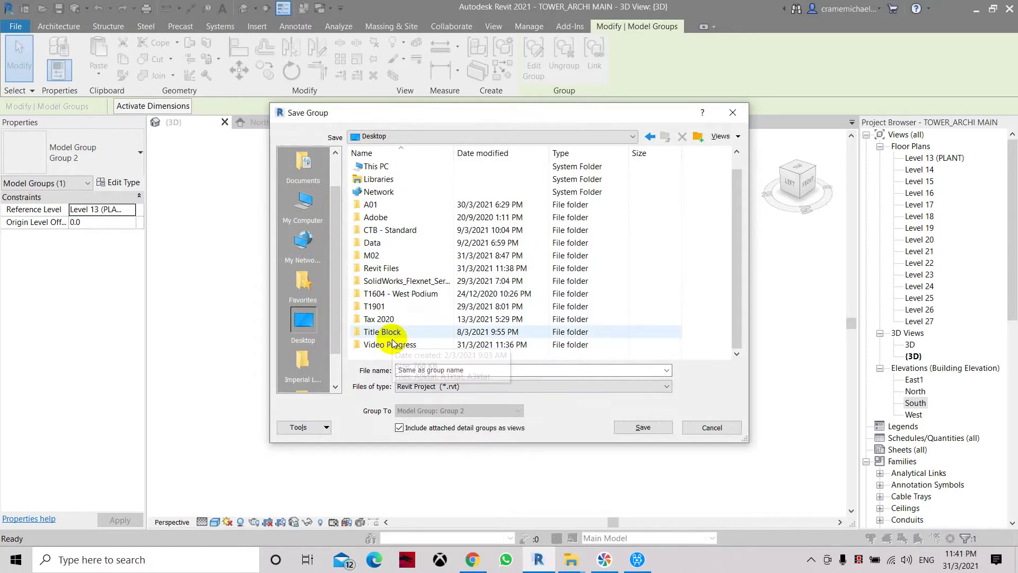
double_click(382, 269)
left_click(483, 370)
left_click(483, 370)
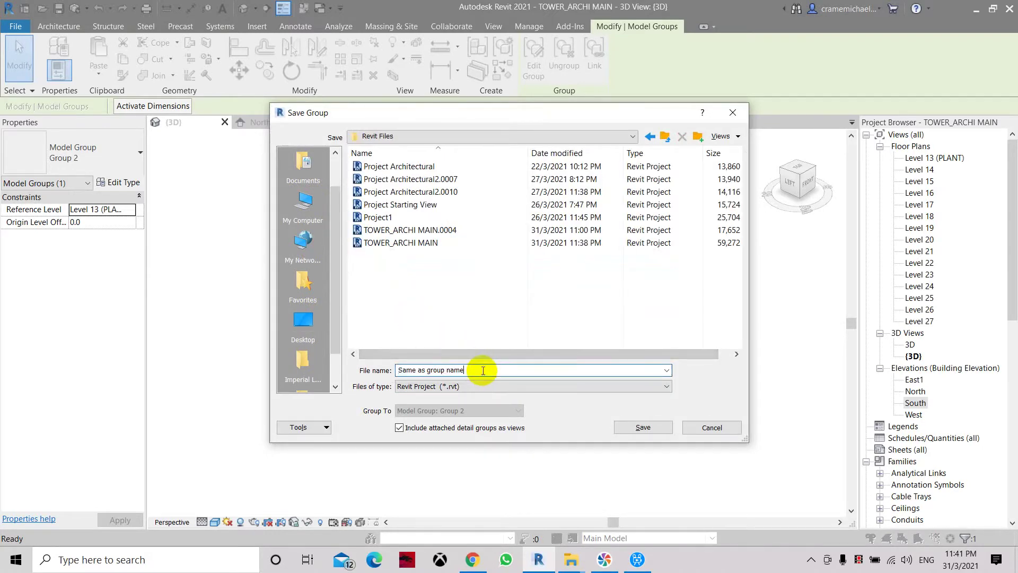
type("1")
left_click(655, 432)
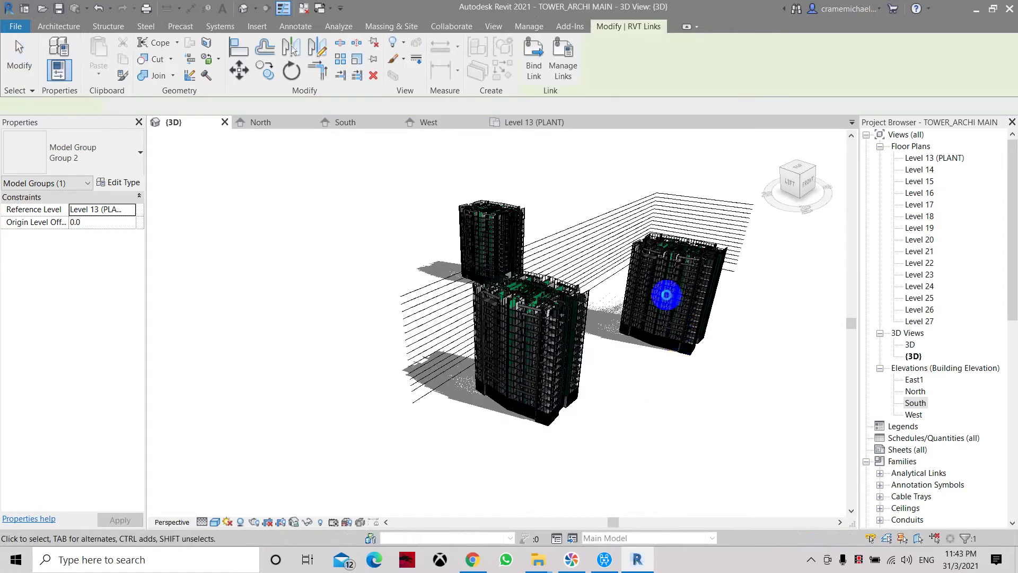
Examine the linked right-hand tower and the remaining grouped towers from a higher viewing angle.
left_click(666, 295)
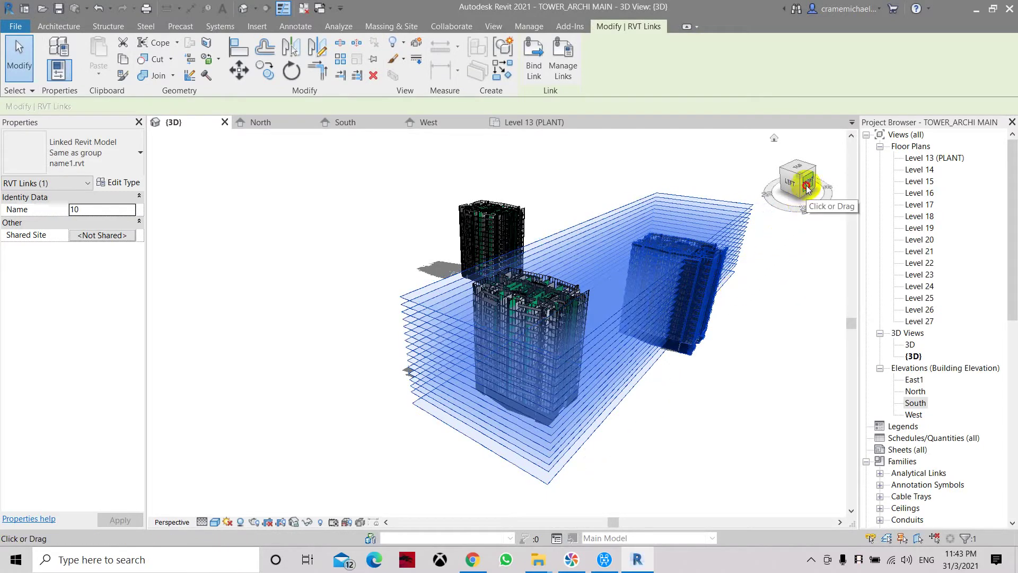
left_click_drag(803, 183, 756, 227)
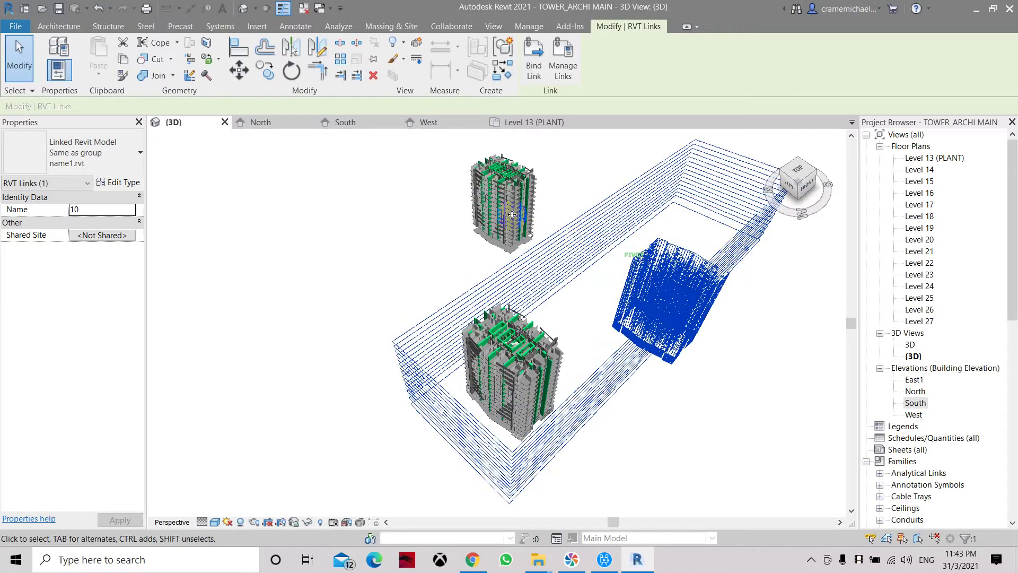
left_click(800, 177)
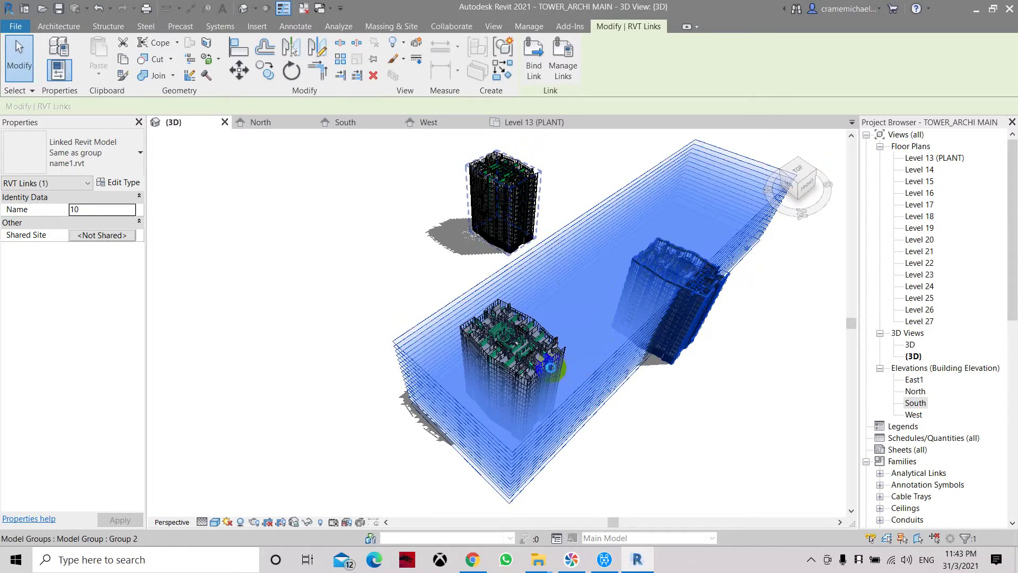
left_click(622, 392)
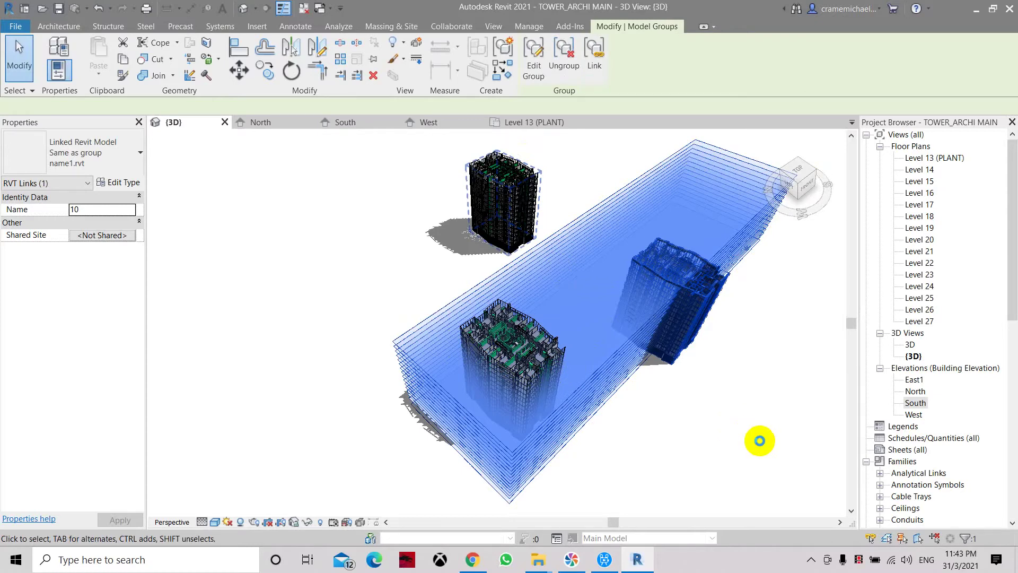
left_click(759, 440)
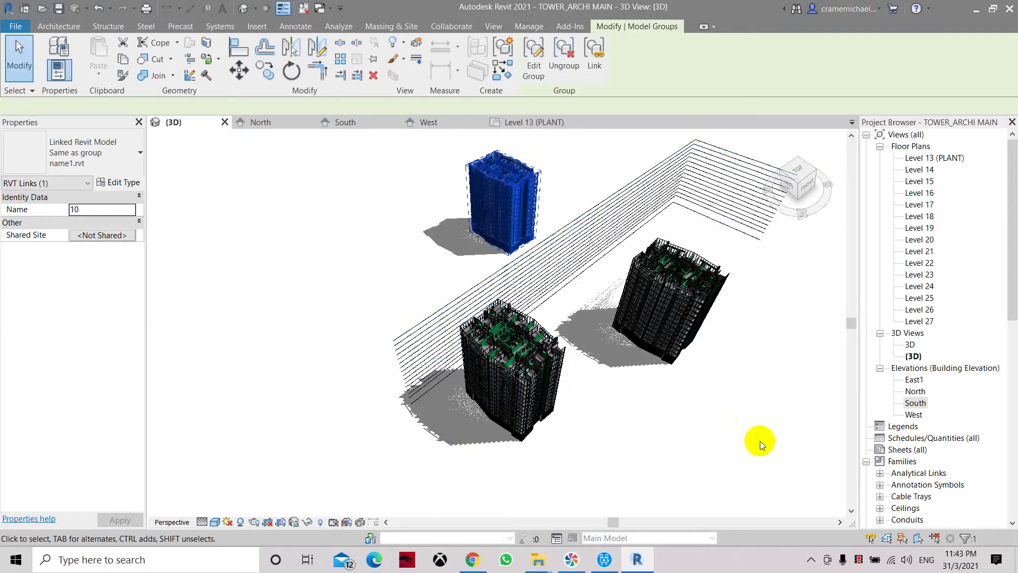
left_click(758, 194)
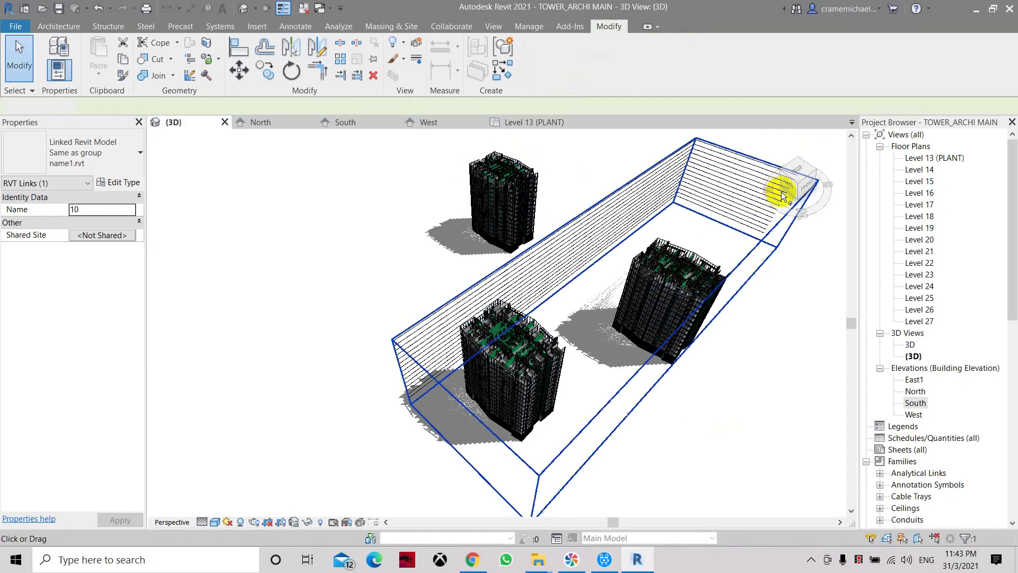
left_click(510, 365)
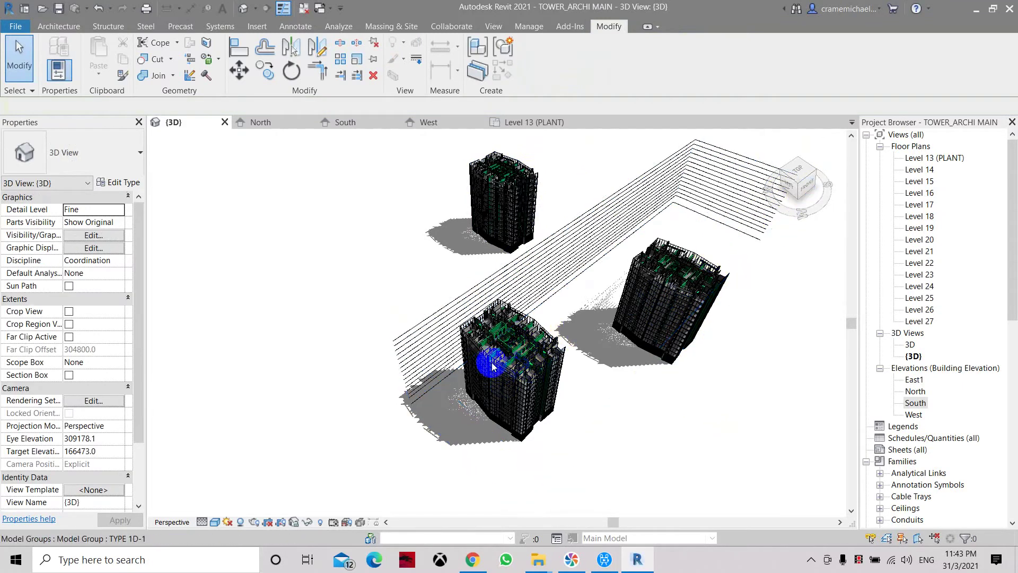
Review the project's linked Revit models and select the rear tower's model group.
left_click(259, 31)
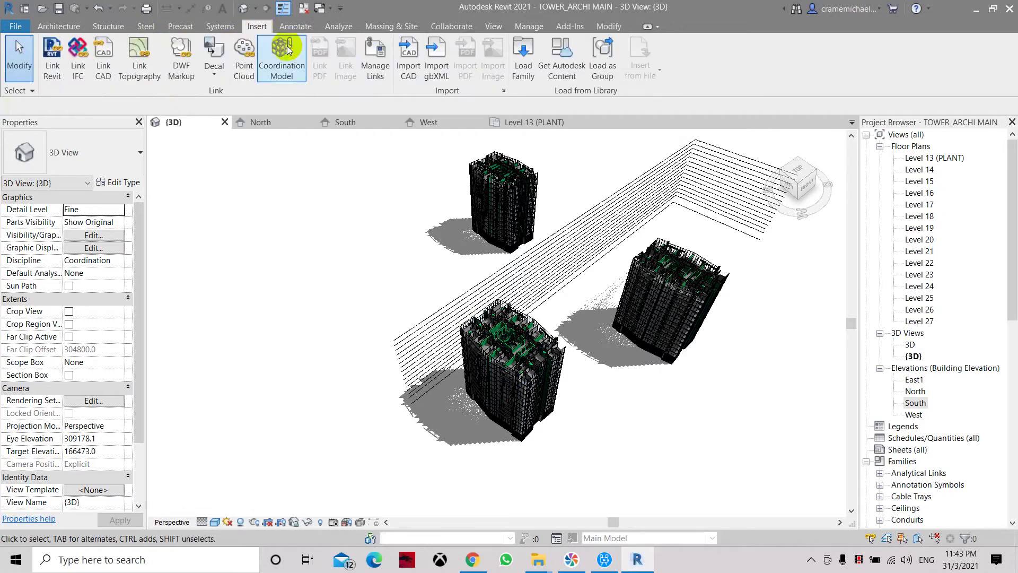
left_click(381, 74)
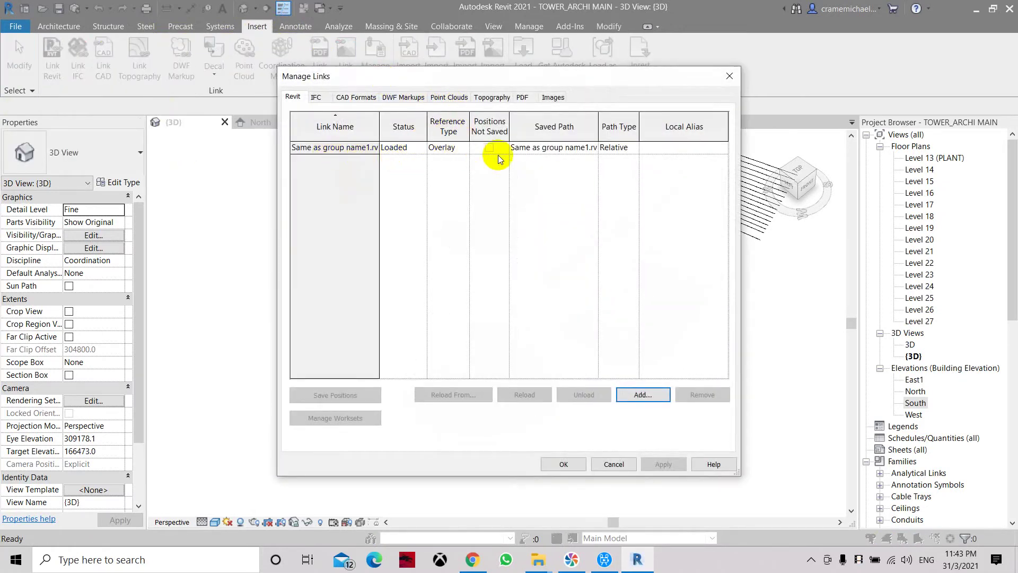
left_click(563, 464)
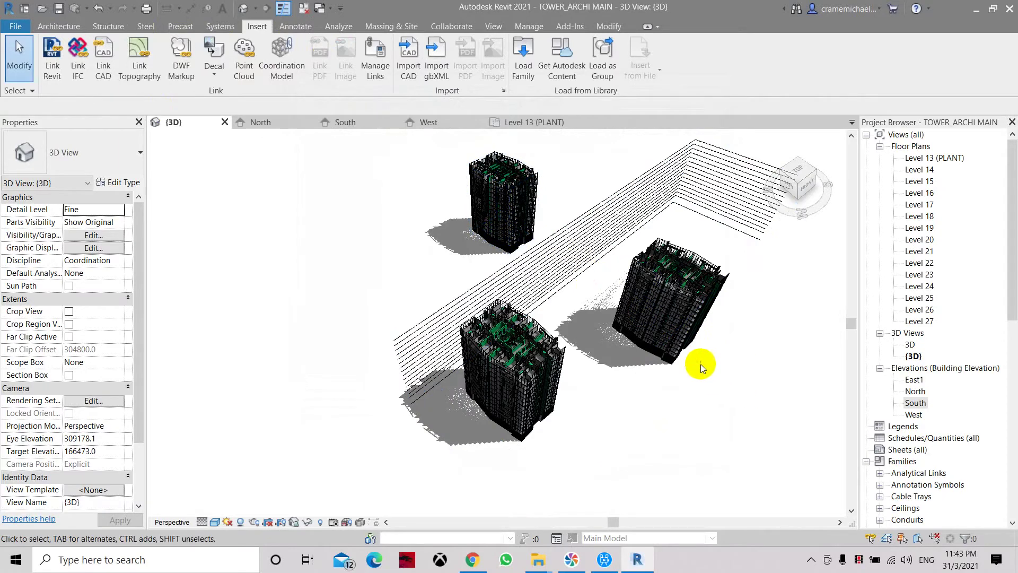
left_click(505, 211)
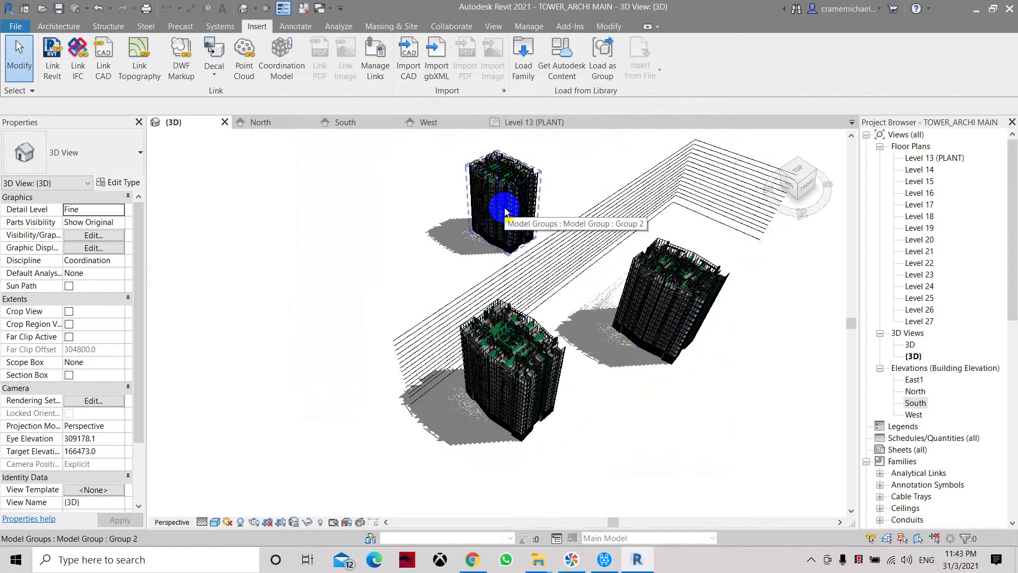
left_click(535, 215)
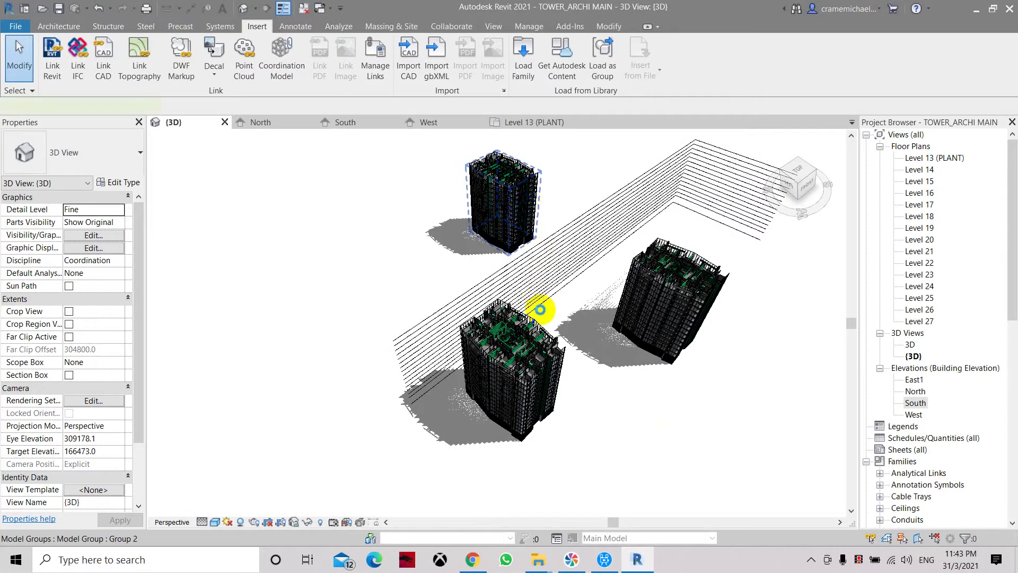
Switch to File Explorer and examine the file sizes in the desktop's Revit Files folder.
mouse_move(540, 562)
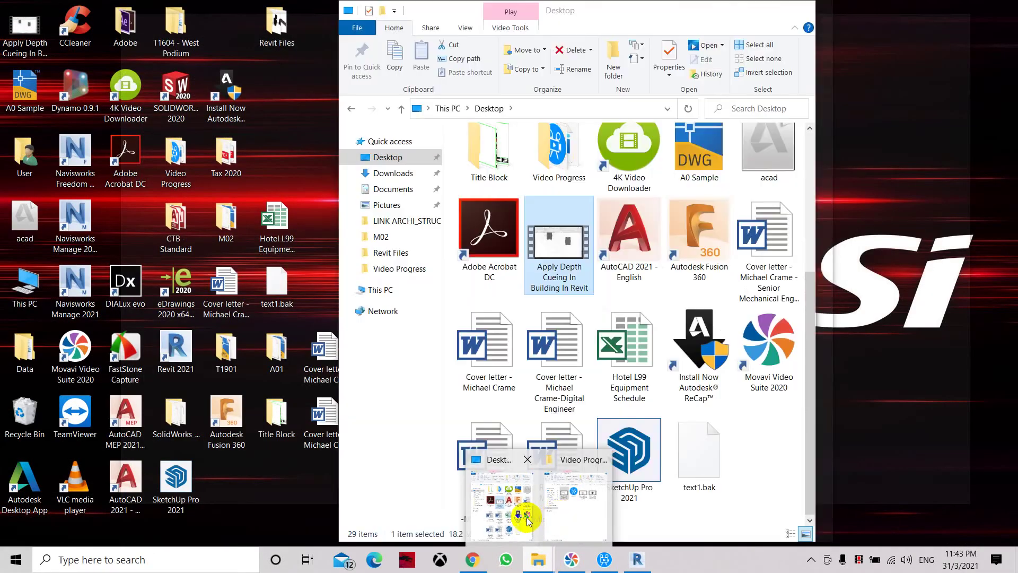
left_click(528, 518)
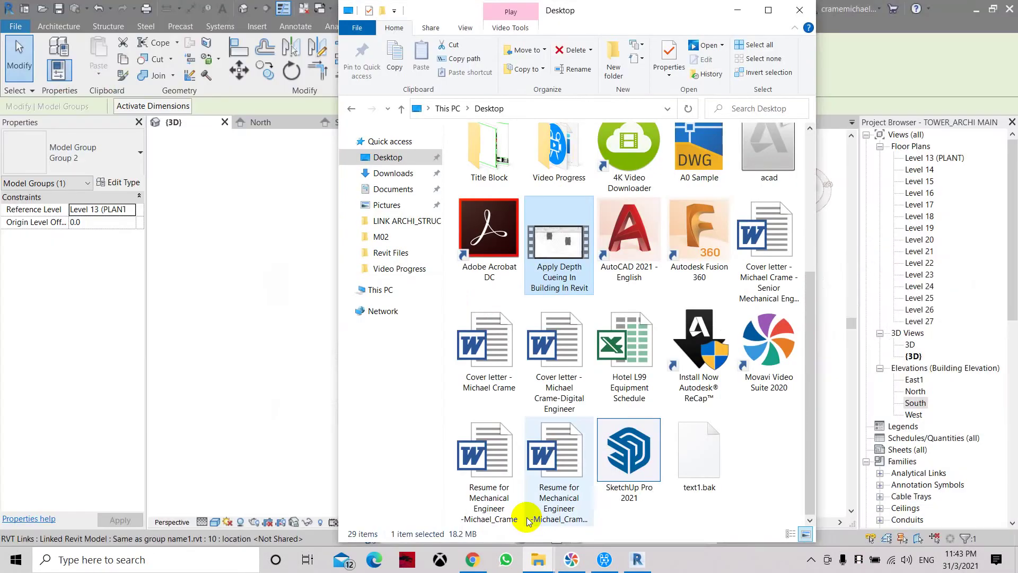
scroll(713, 310, "up", 3)
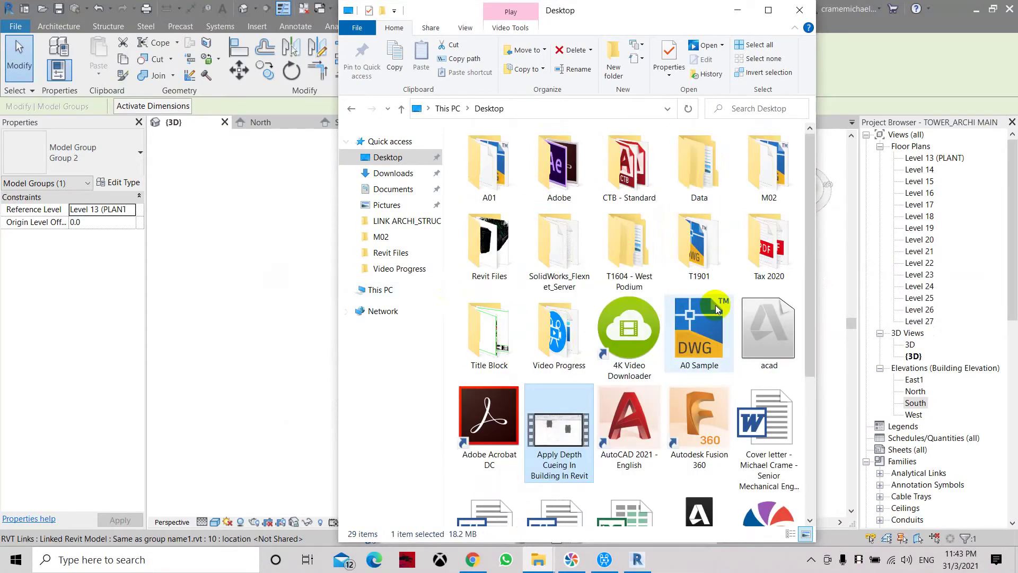
double_click(490, 245)
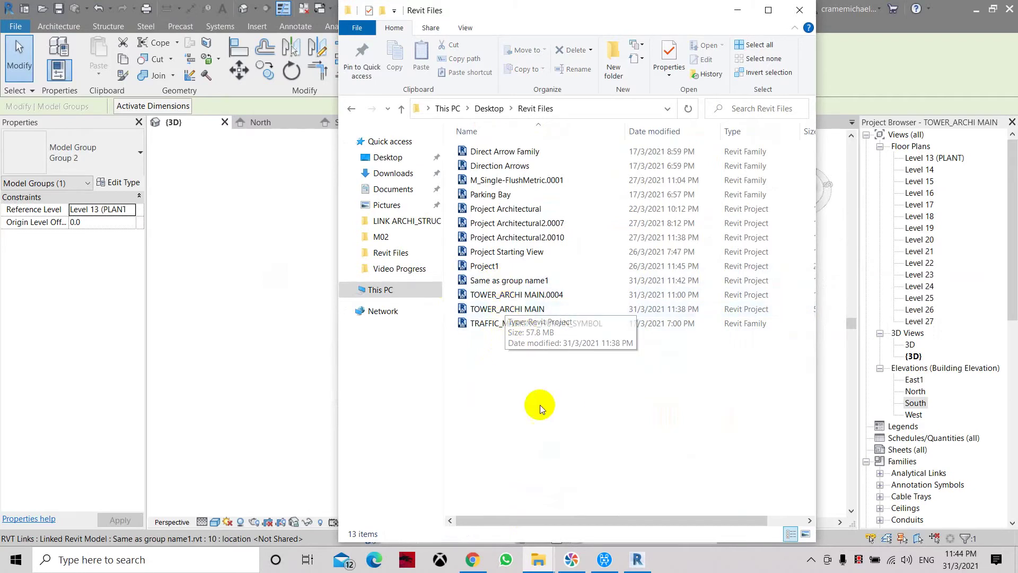
left_click_drag(484, 519, 579, 522)
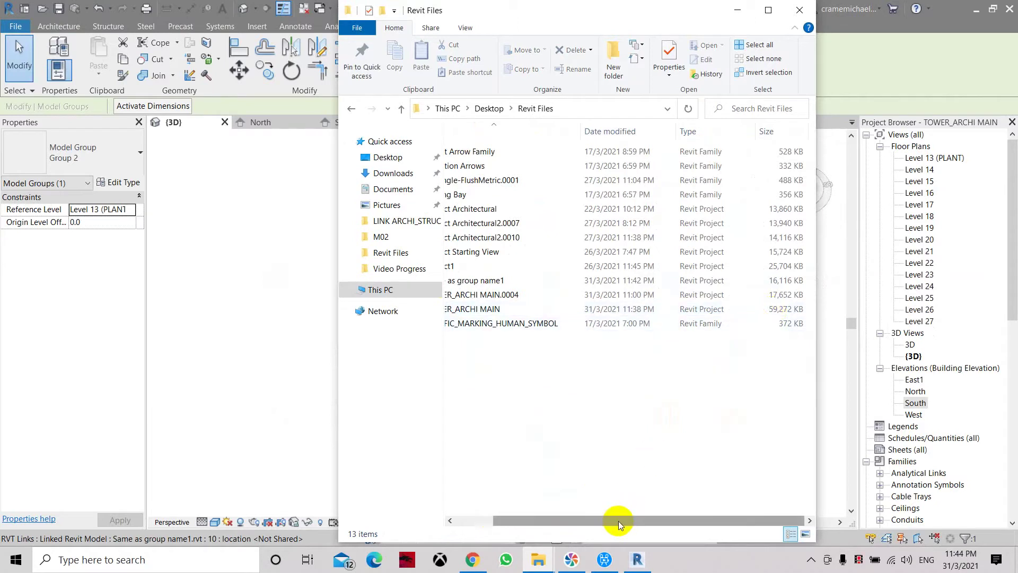
Check the file size of the TOWER_ARCHI MAIN project in the Revit Files folder and return to the Revit model.
left_click_drag(618, 520, 593, 522)
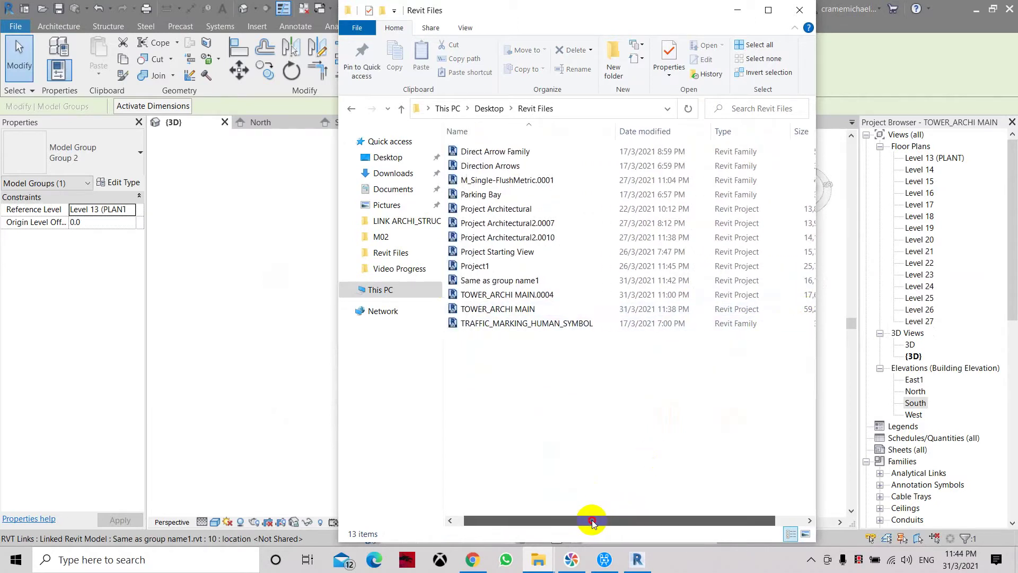
left_click(524, 309)
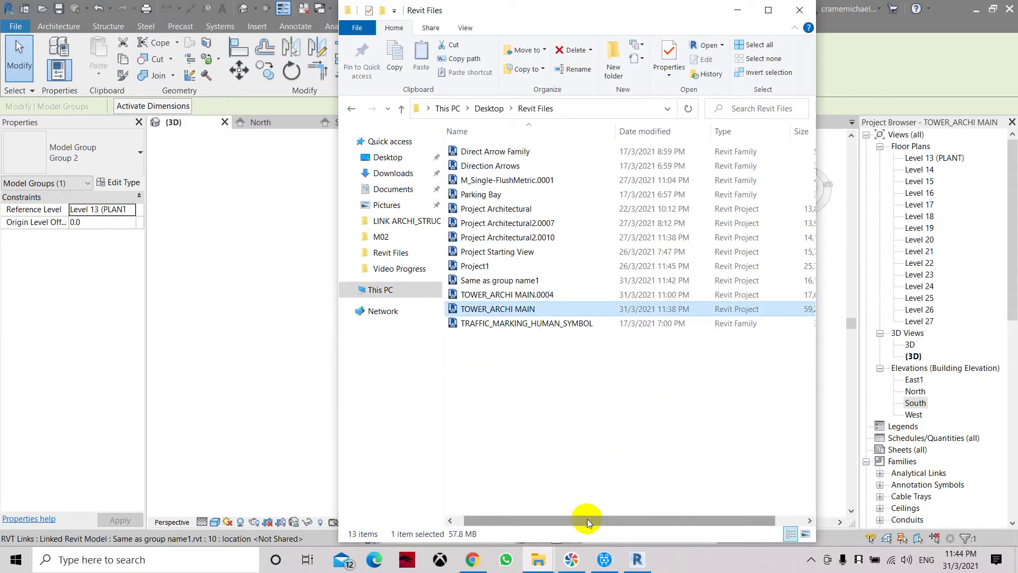
left_click_drag(588, 521, 687, 522)
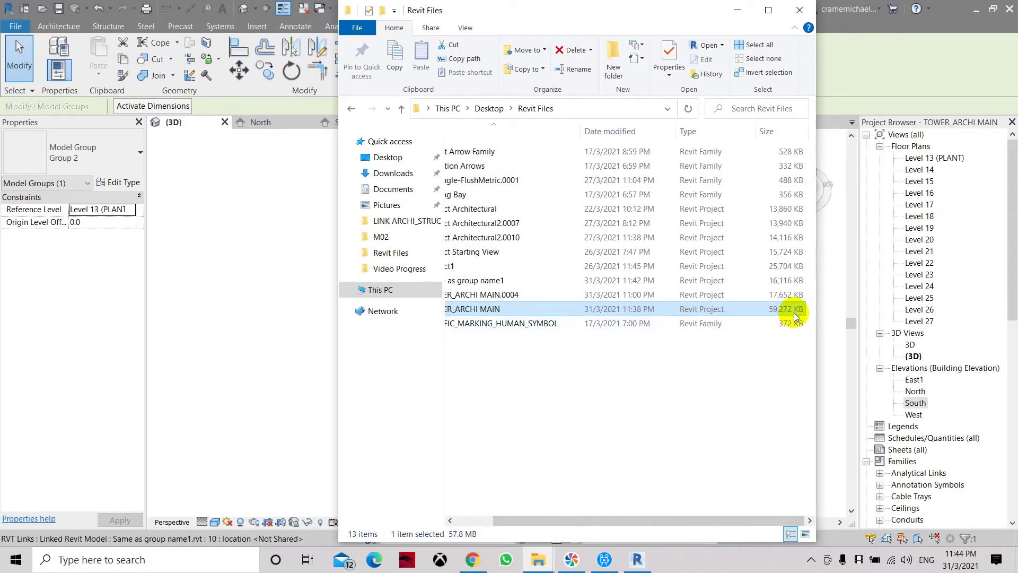
left_click(800, 13)
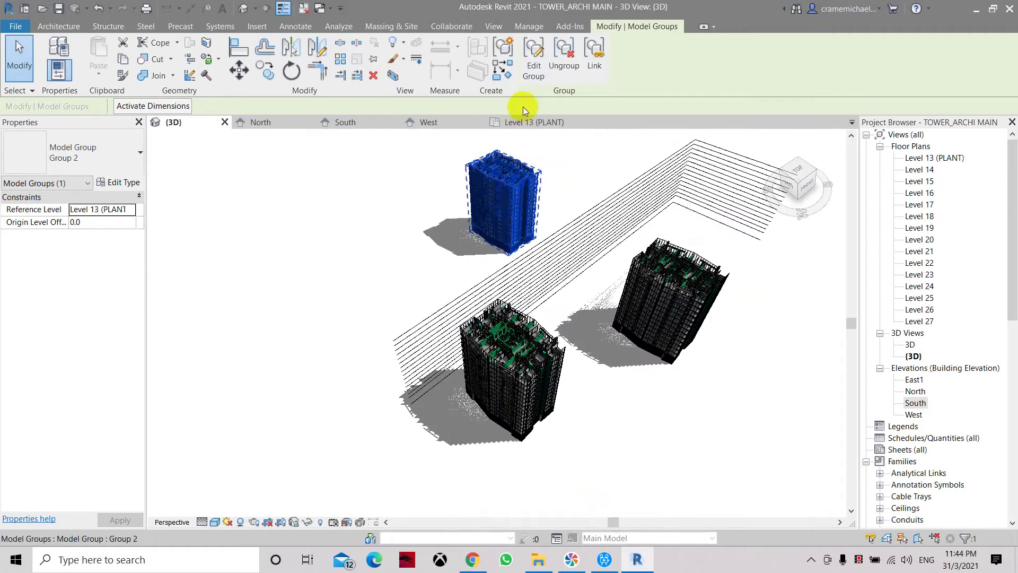
Convert the rear tower's group to a link, saving it as new project "Same as group name2" in the desktop's Revit Files folder.
left_click(593, 64)
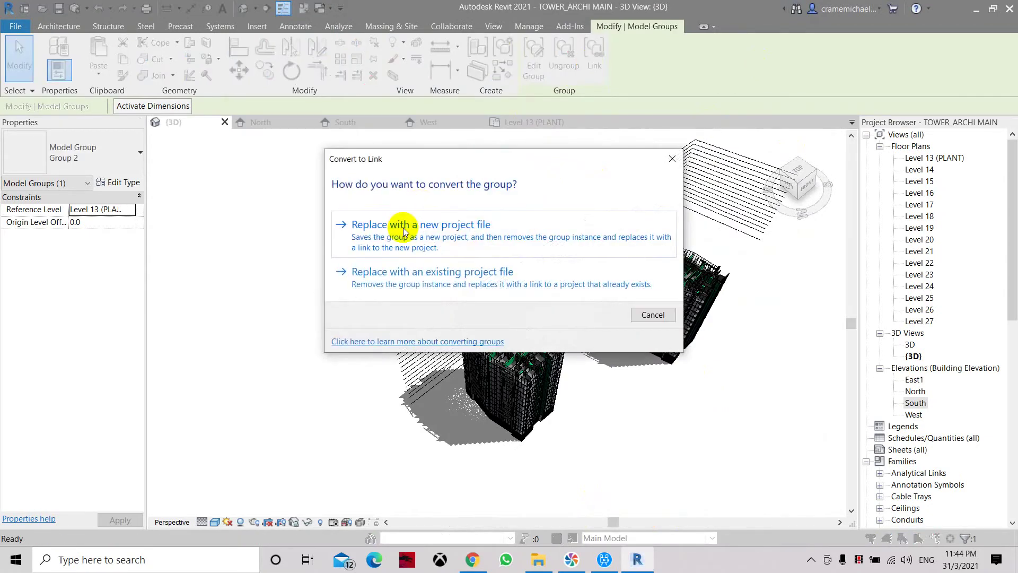
left_click(403, 228)
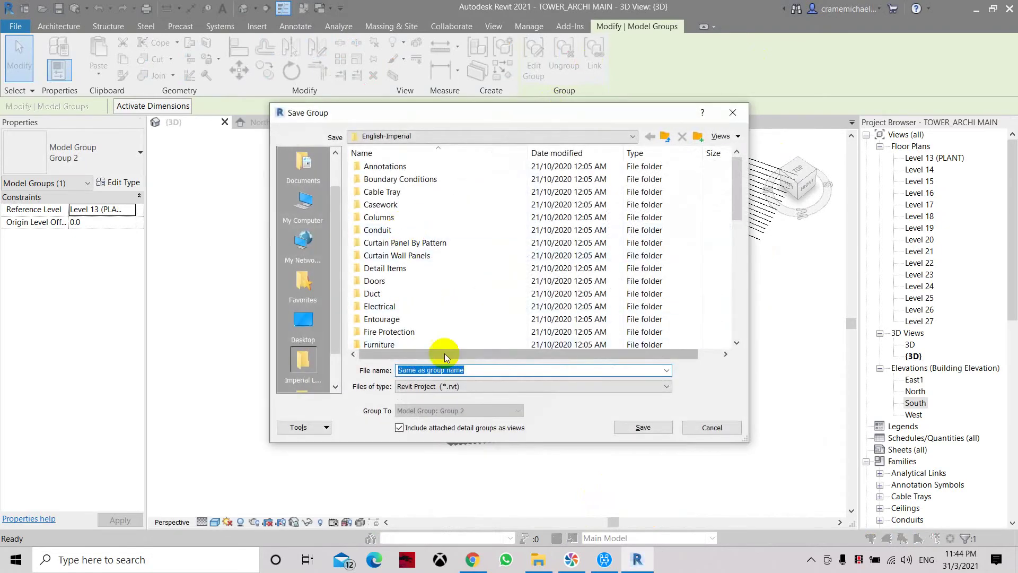
left_click(310, 337)
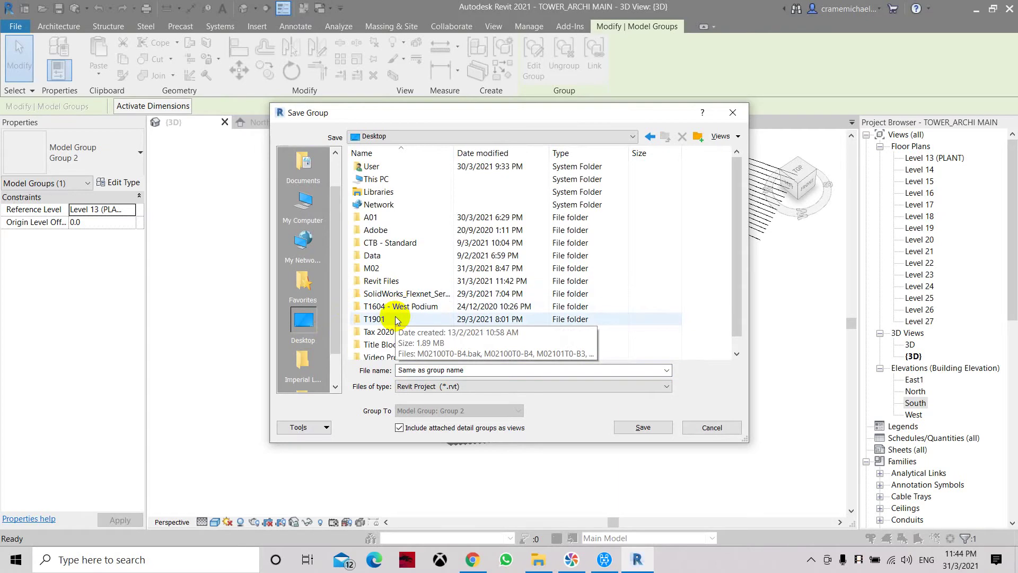
double_click(391, 281)
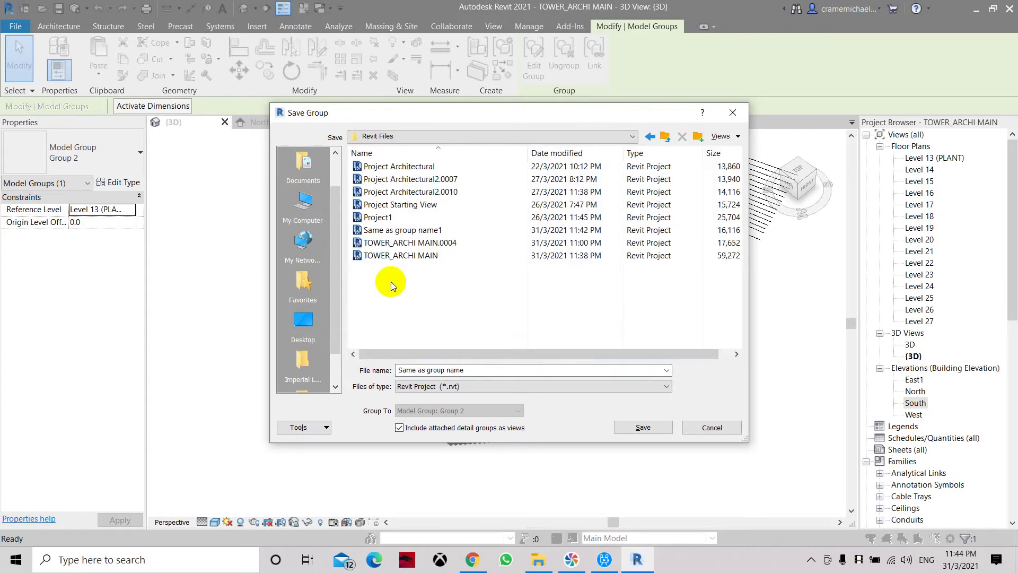
left_click(484, 372)
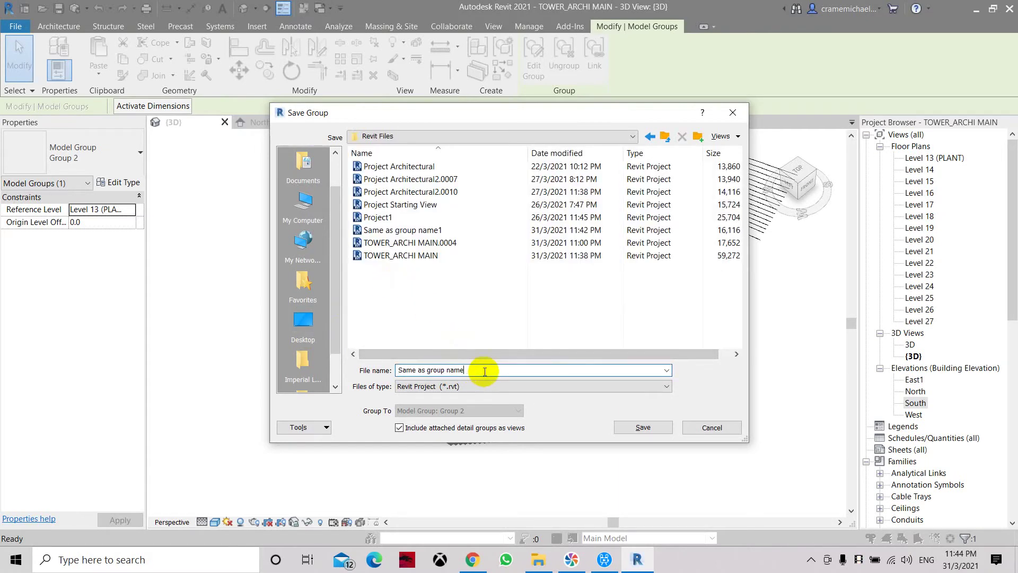
left_click(642, 427)
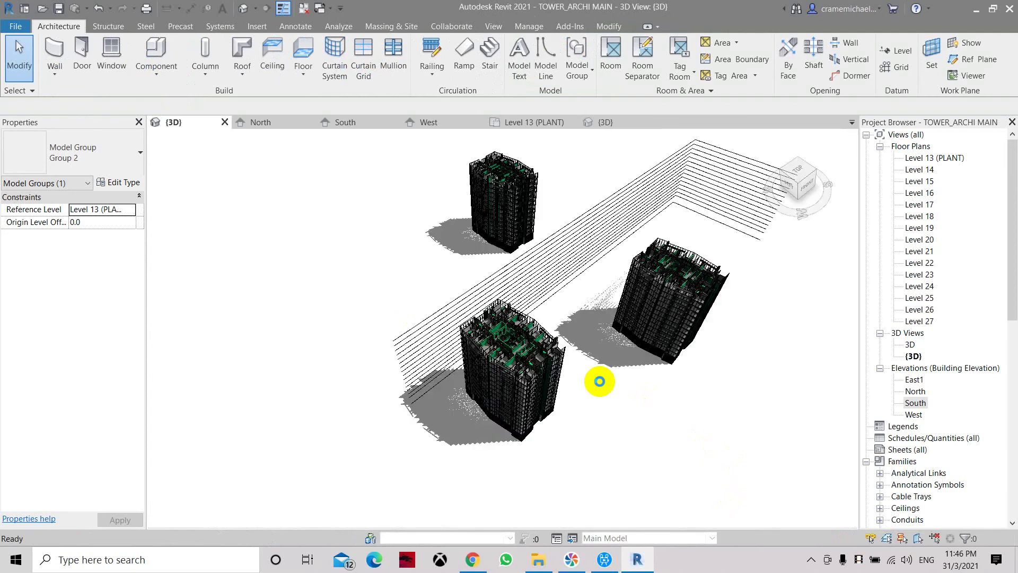
Select the rear tower's link and the right-hand tower's link in the 3D view to check which files they reference.
left_click(644, 333)
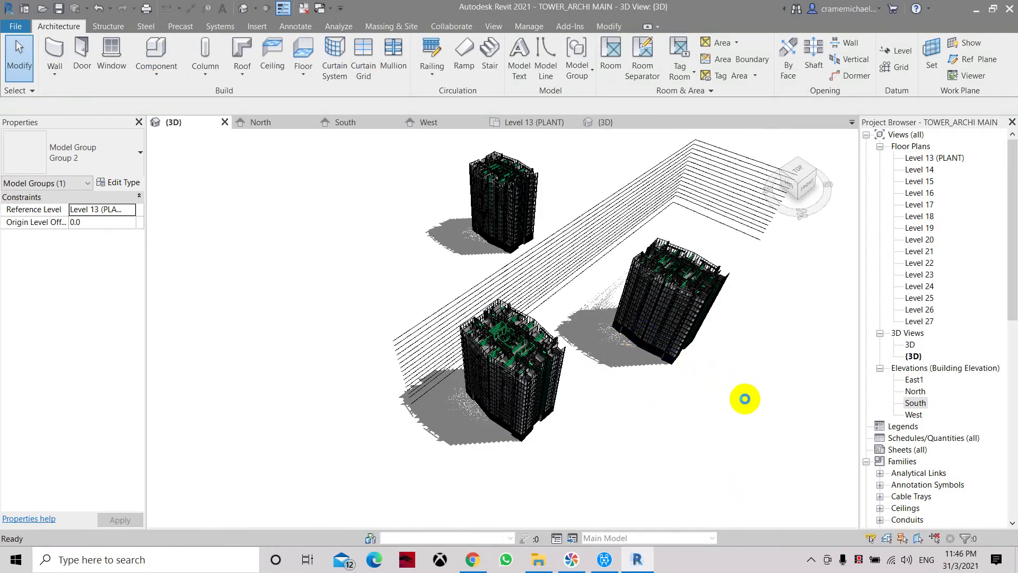
left_click(517, 185)
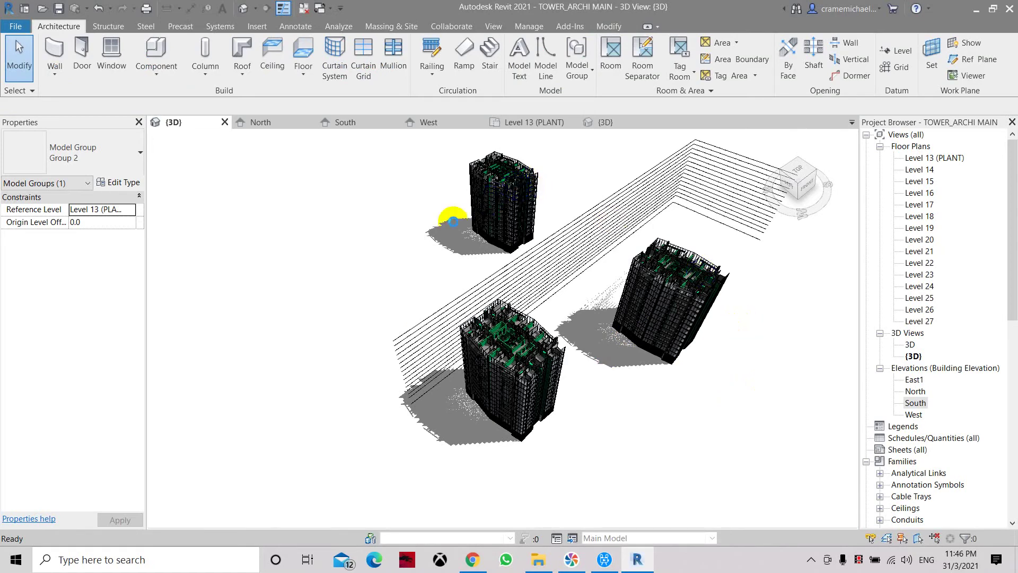
left_click(412, 248)
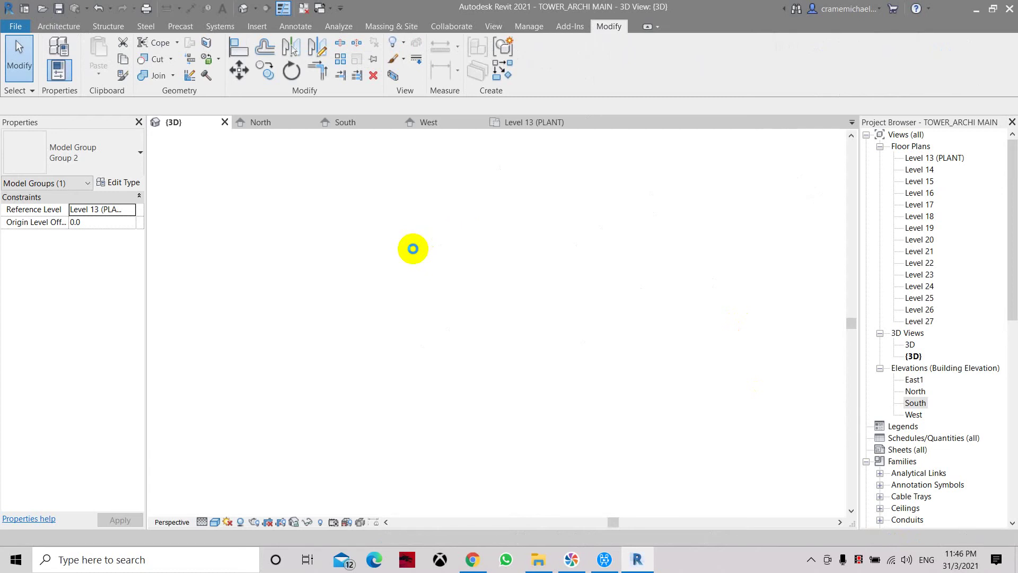
left_click(489, 209)
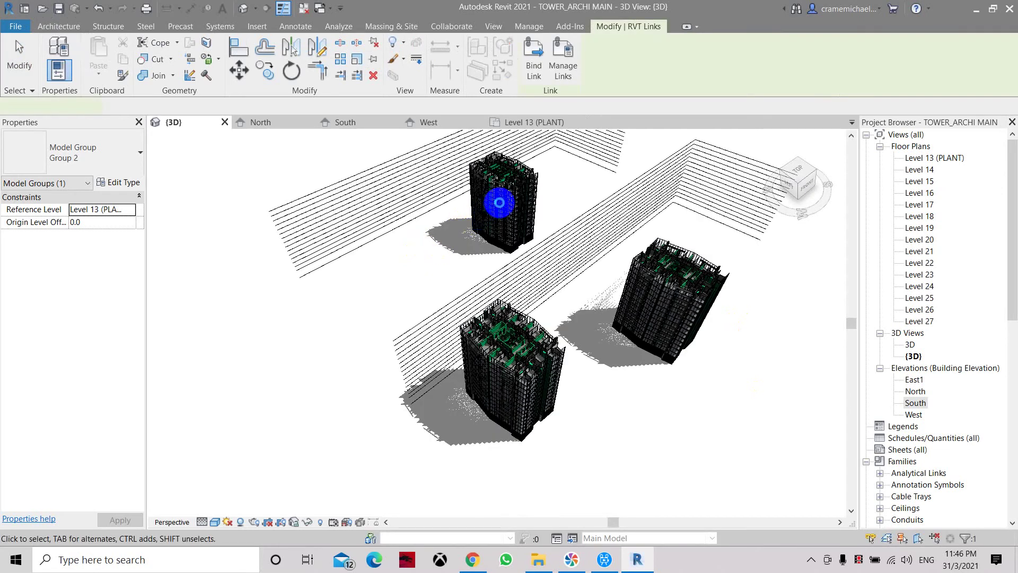
left_click(439, 255)
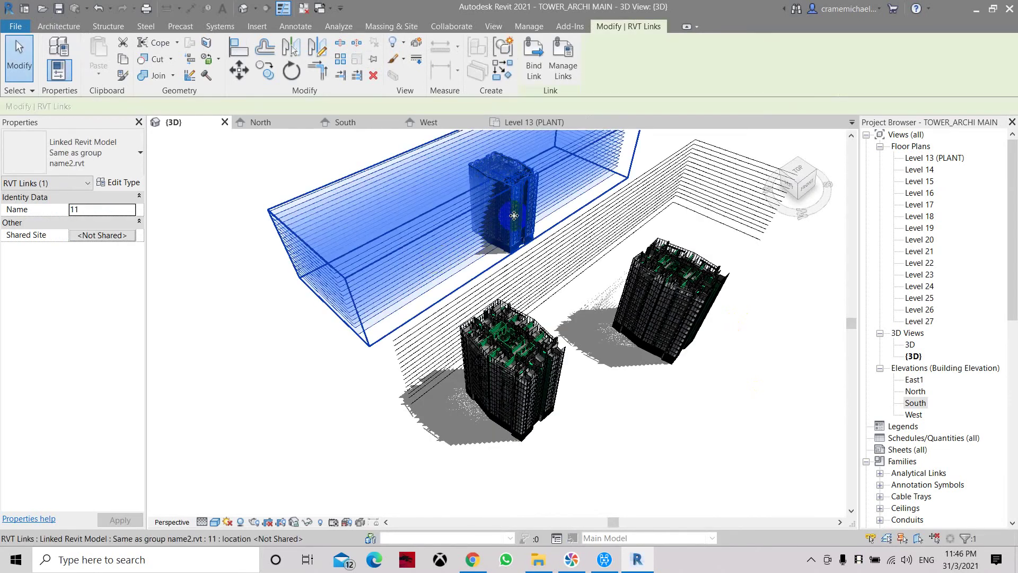
left_click(674, 304)
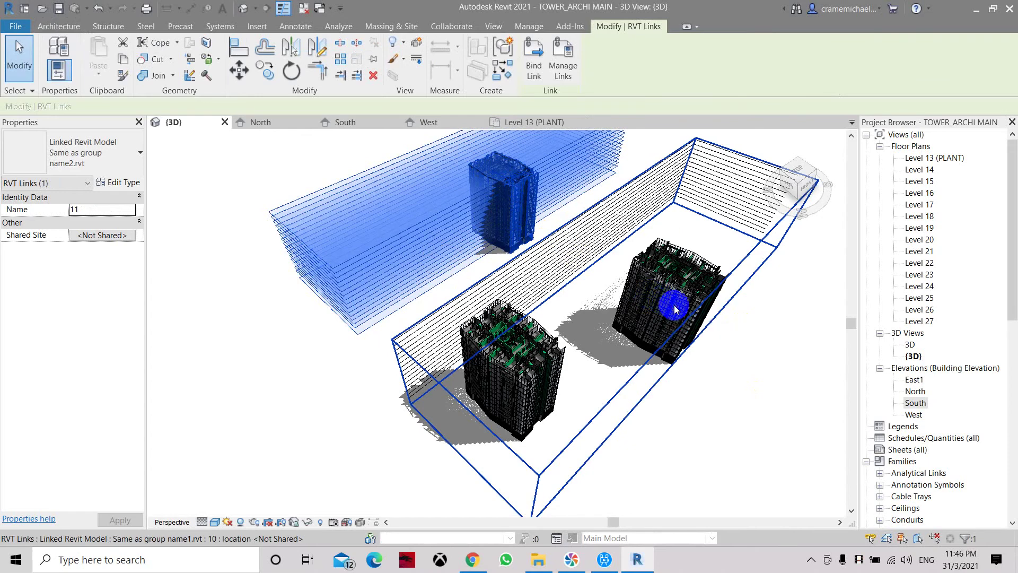
Save the main tower project and review its linked Revit models in Manage Links.
left_click(16, 25)
left_click(67, 160)
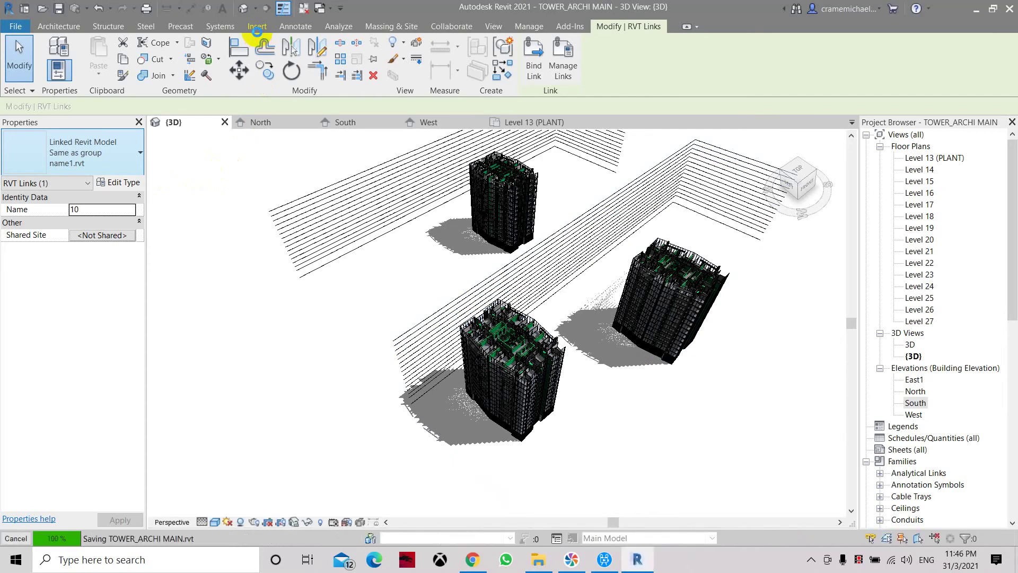
left_click(257, 28)
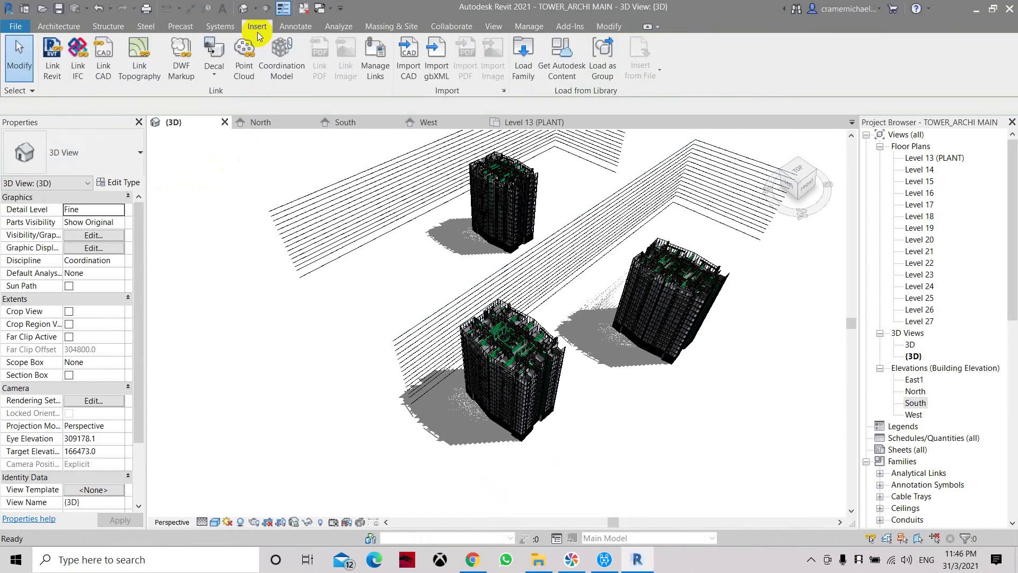
left_click(383, 78)
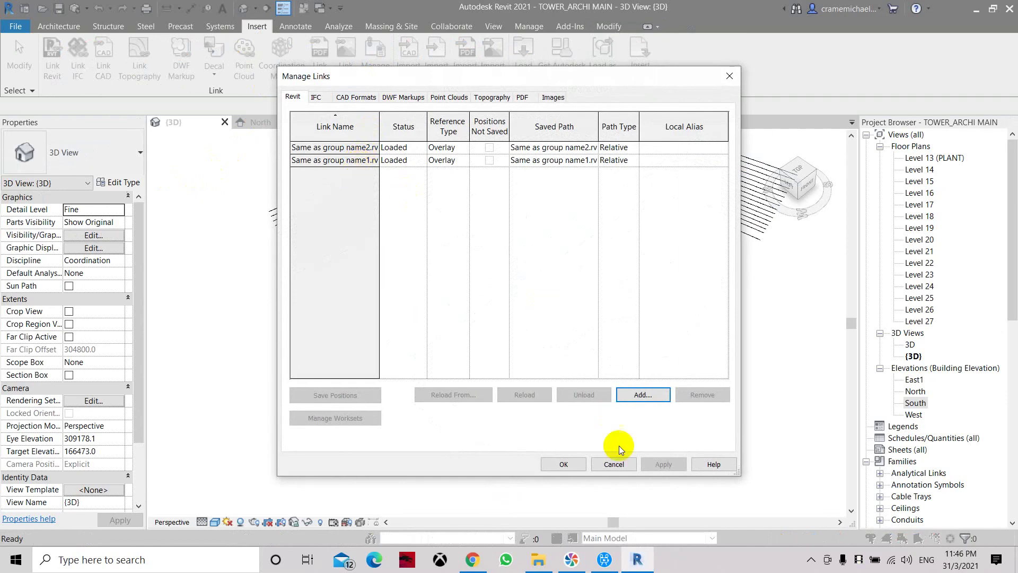
left_click(570, 464)
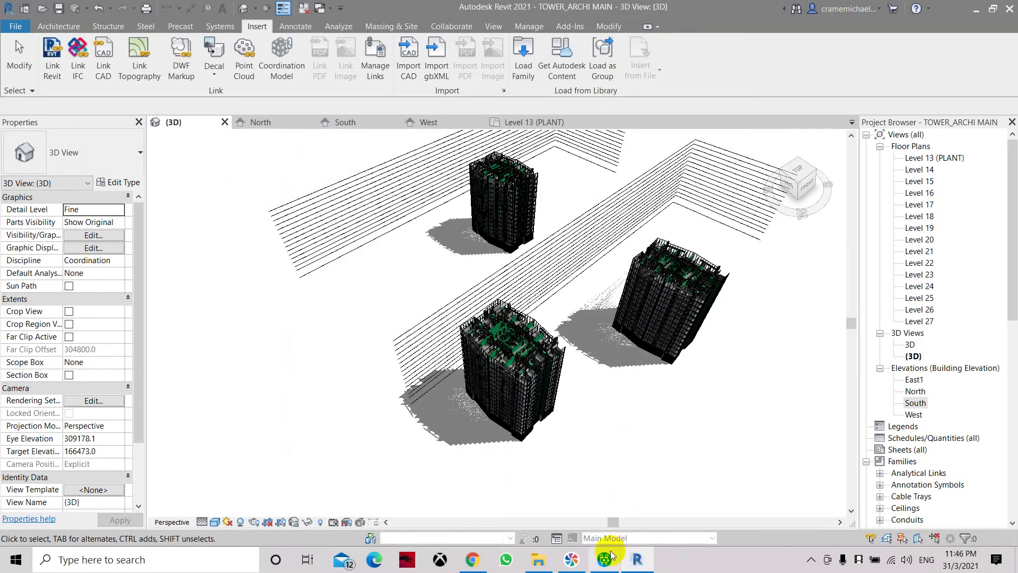
Switch to File Explorer, compare the sizes of the main and linked projects in the desktop's Revit Files folder, and close the window.
left_click(538, 559)
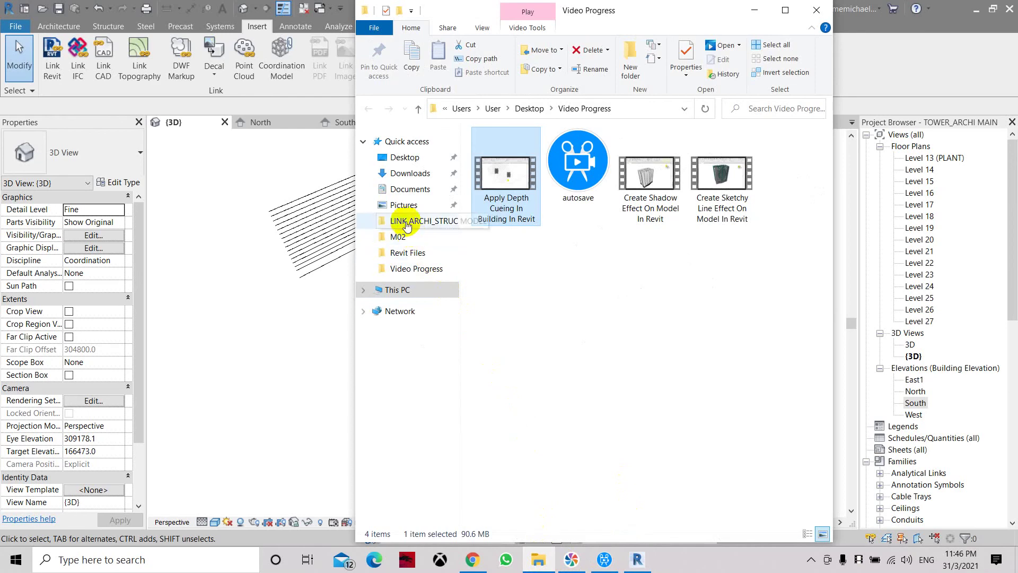
left_click(399, 159)
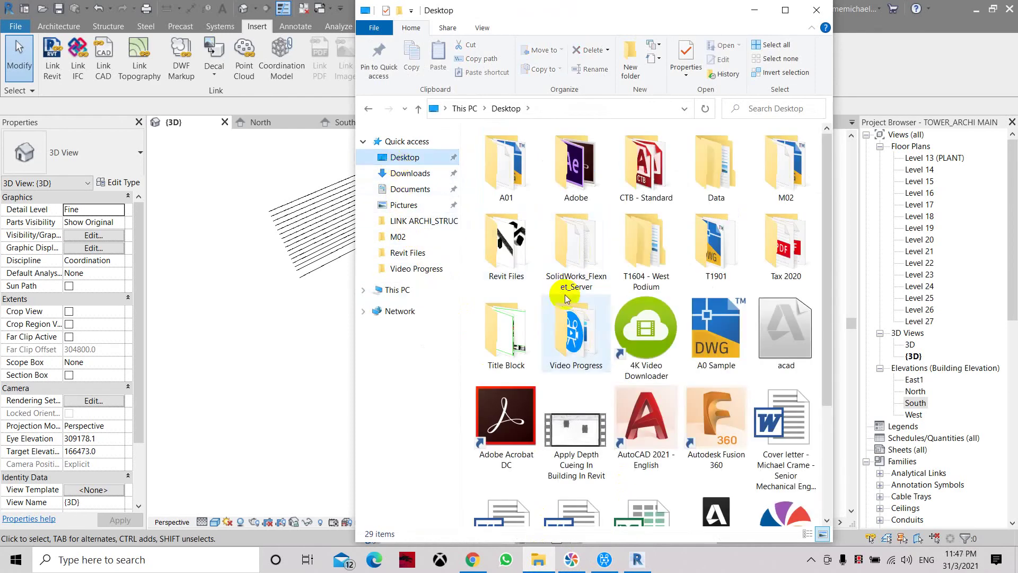
double_click(518, 274)
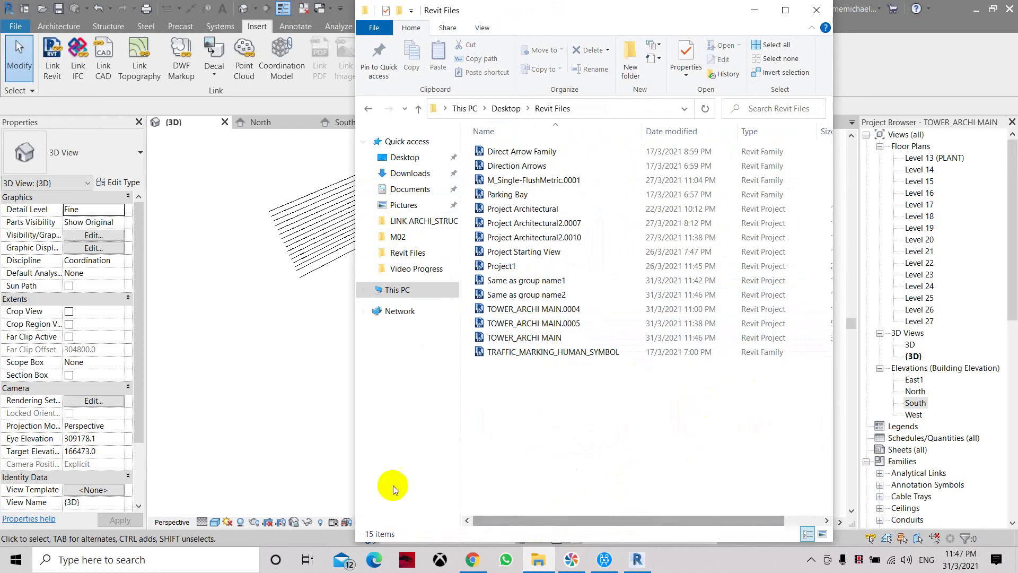
left_click_drag(354, 468, 207, 456)
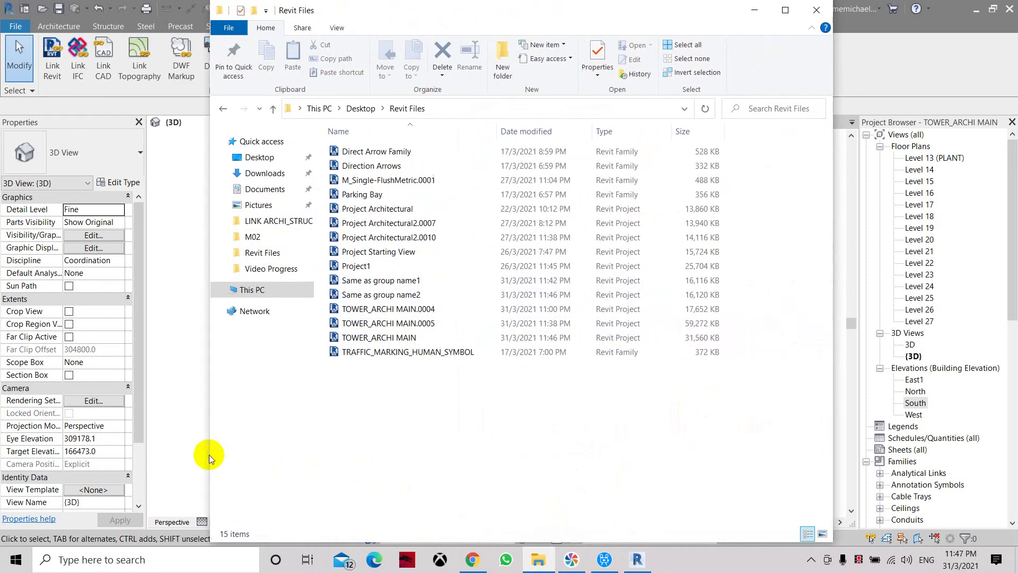
left_click(814, 10)
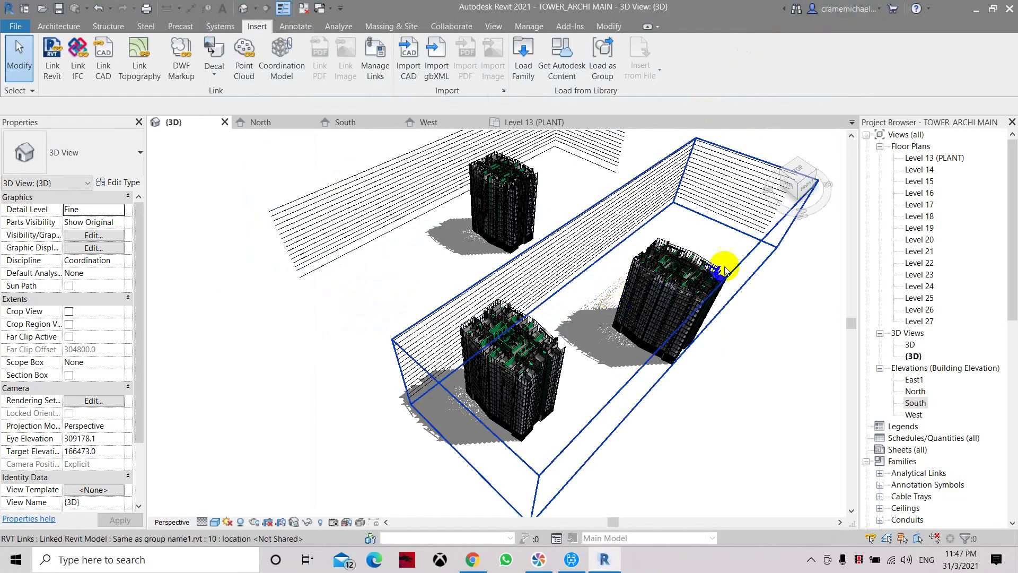